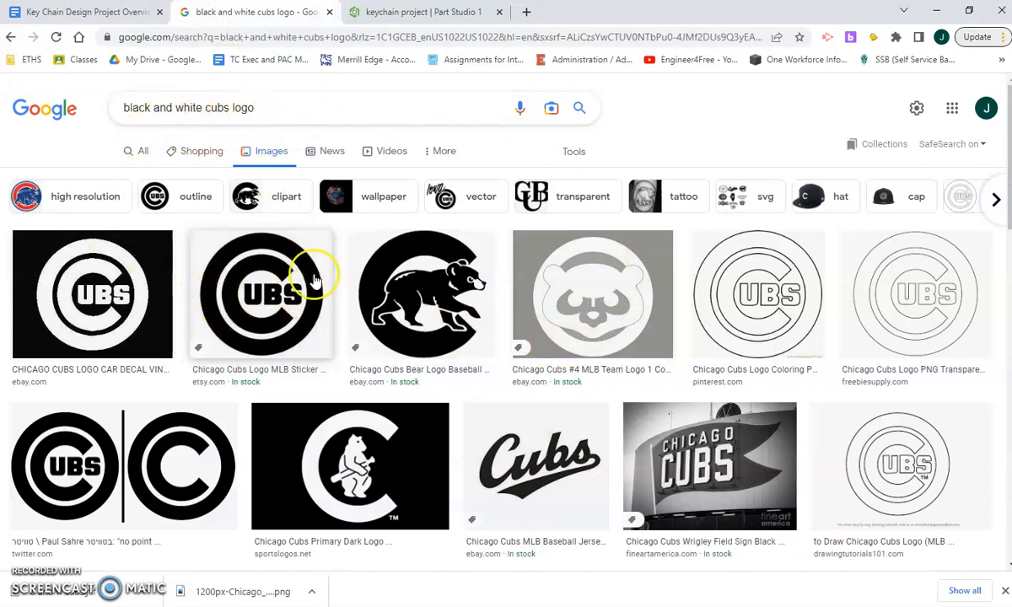
{"action": "right_click", "coordinate": [292, 297]}
{"action": "left_click", "coordinate": [336, 424]}
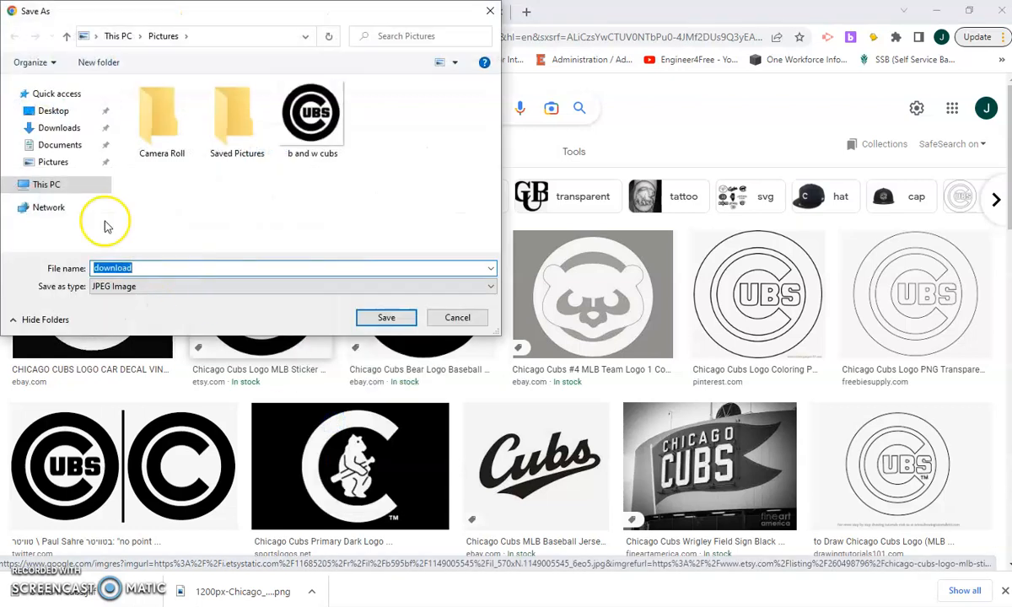
{"action": "left_click", "coordinate": [53, 162]}
{"action": "left_click", "coordinate": [333, 137]}
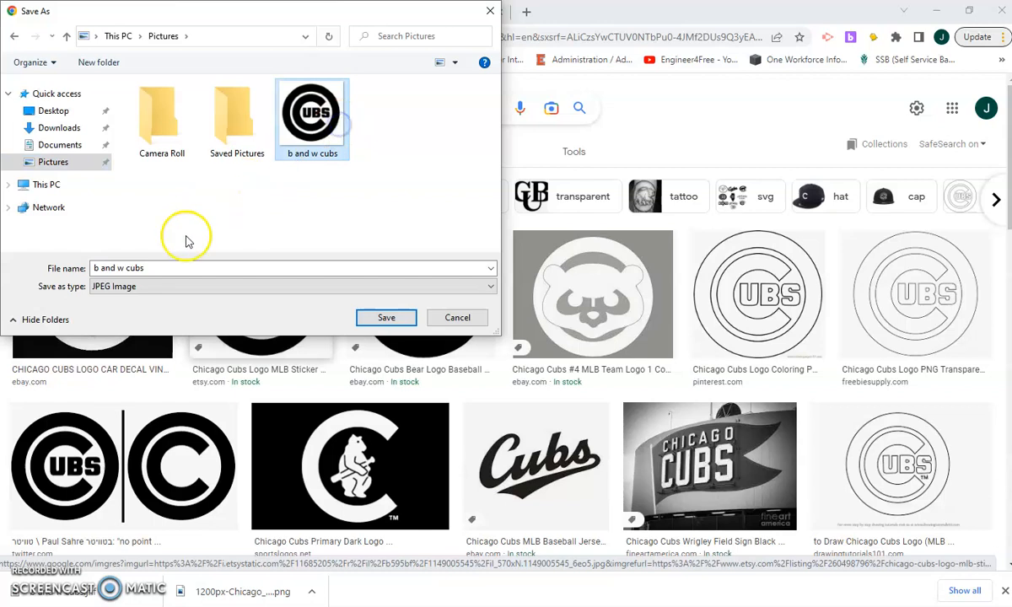
{"action": "left_click", "coordinate": [388, 319]}
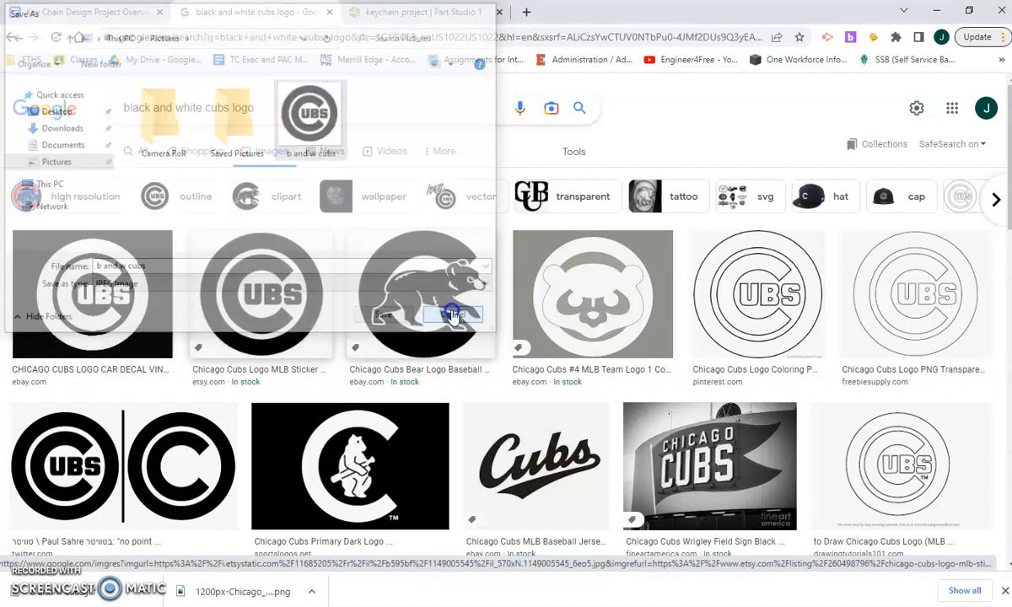
Switch to Onshape and create a new public document named "cubs keychain 5".
{"action": "left_click", "coordinate": [396, 11]}
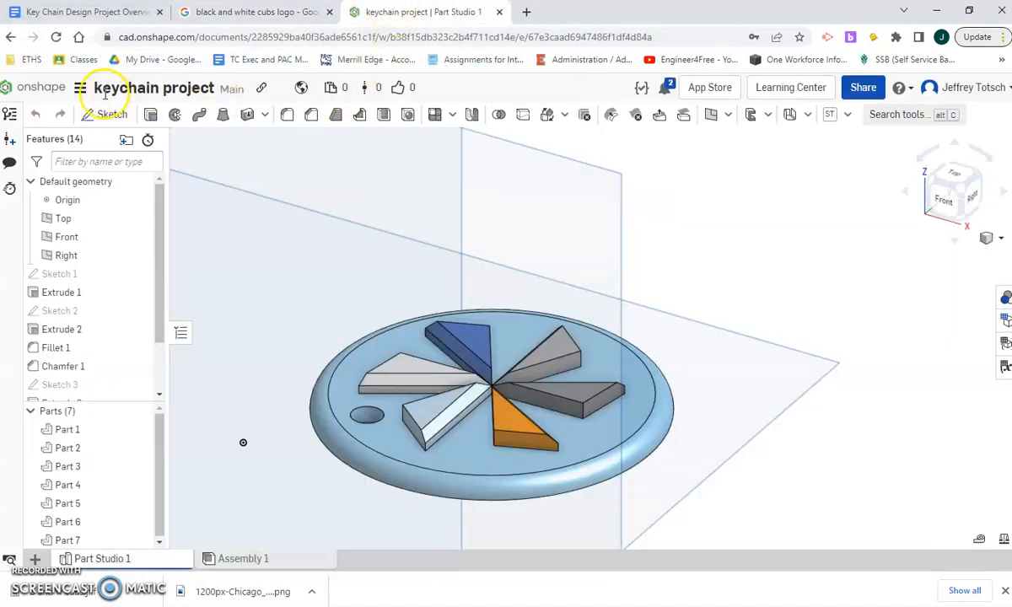
{"action": "left_click", "coordinate": [49, 100]}
{"action": "left_click", "coordinate": [62, 124]}
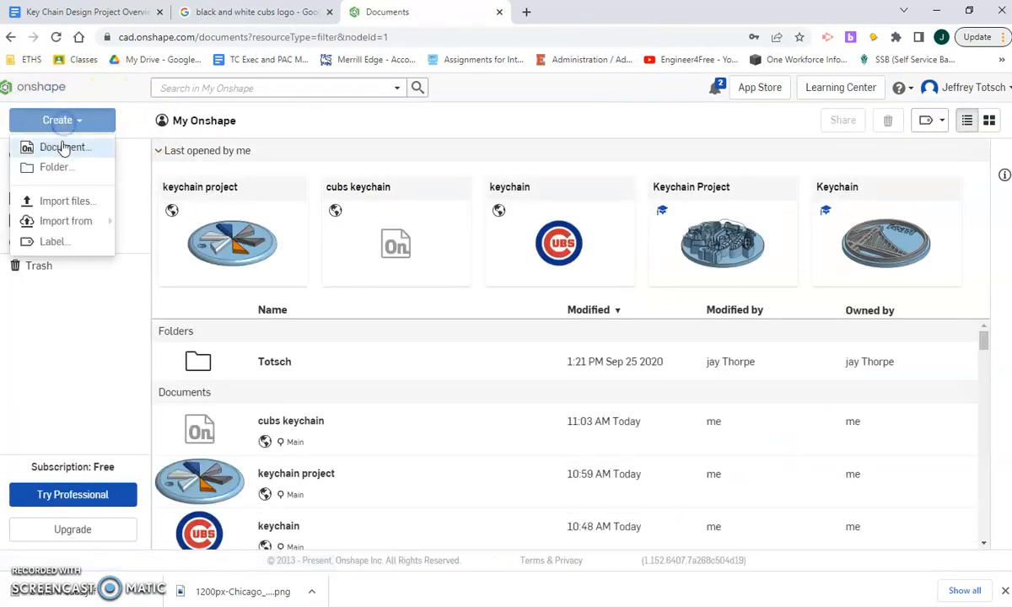
{"action": "left_click", "coordinate": [65, 147]}
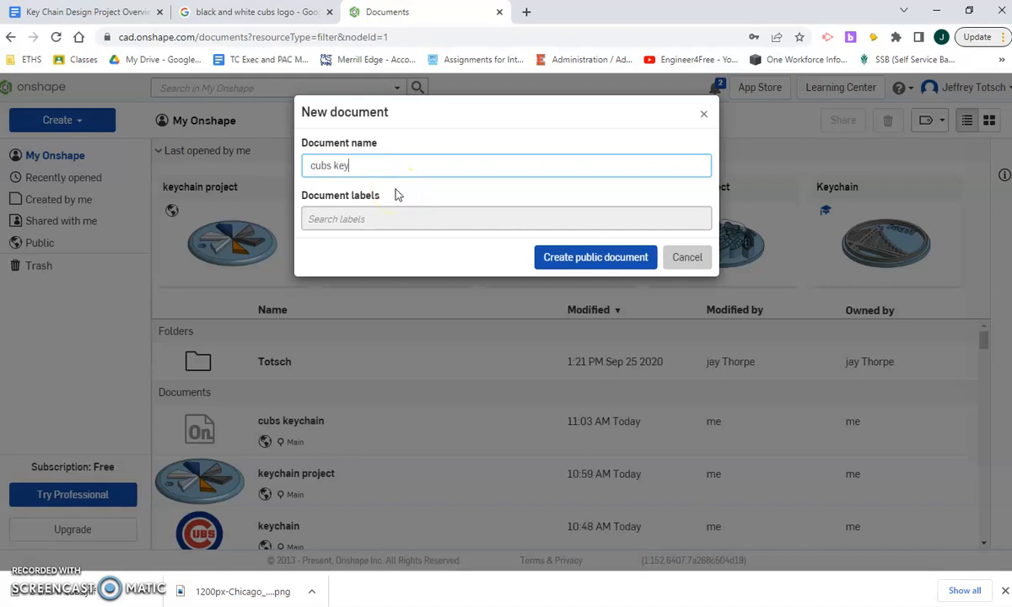
{"action": "type", "text": "cubs keychain 5"}
{"action": "left_click", "coordinate": [617, 258]}
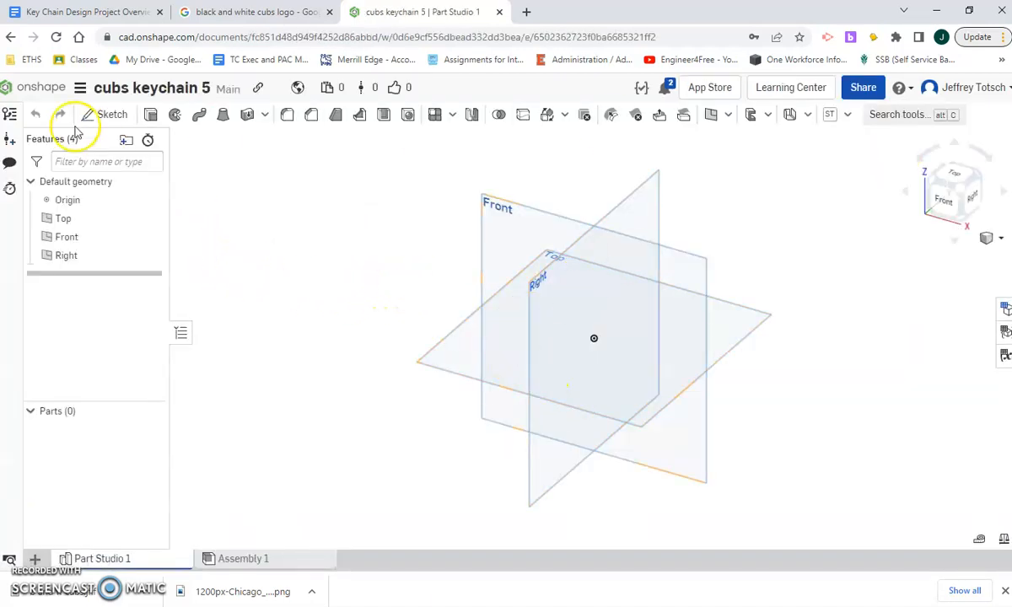
Start a new sketch on the Top plane and view it straight from the top.
{"action": "left_click", "coordinate": [95, 116]}
{"action": "left_click", "coordinate": [497, 386]}
{"action": "left_click", "coordinate": [958, 179]}
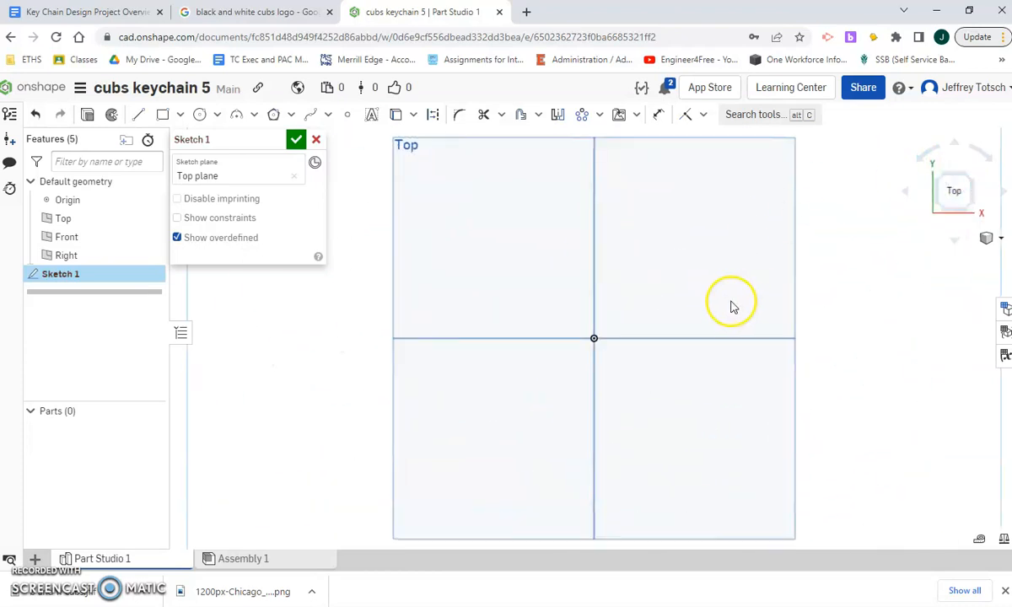
Check the size limit in the planning sheet and sketch a 2.5 by 2.5 square with one corner at the origin.
{"action": "left_click", "coordinate": [165, 122]}
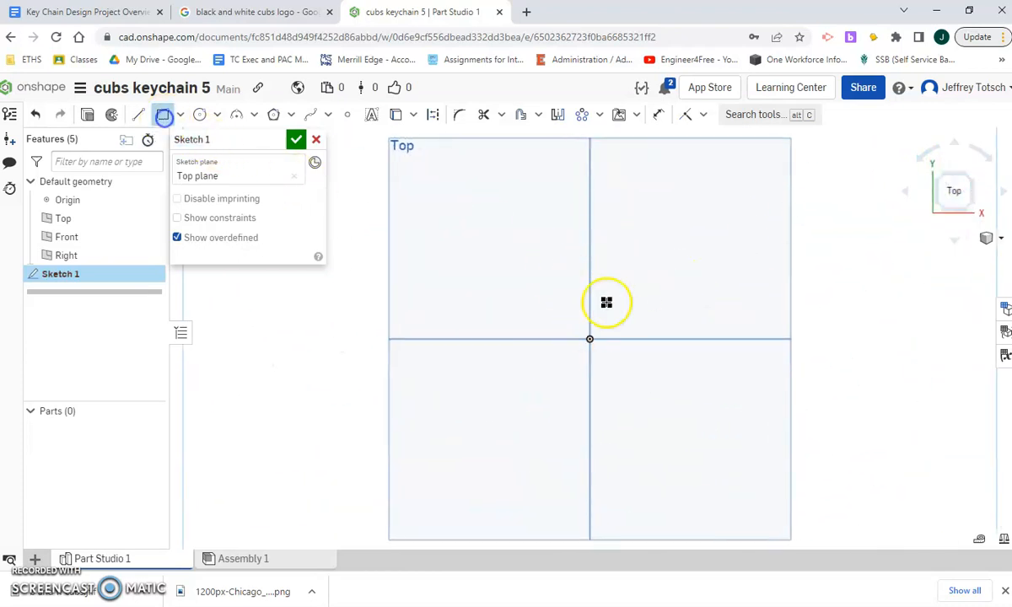
{"action": "left_click", "coordinate": [590, 339]}
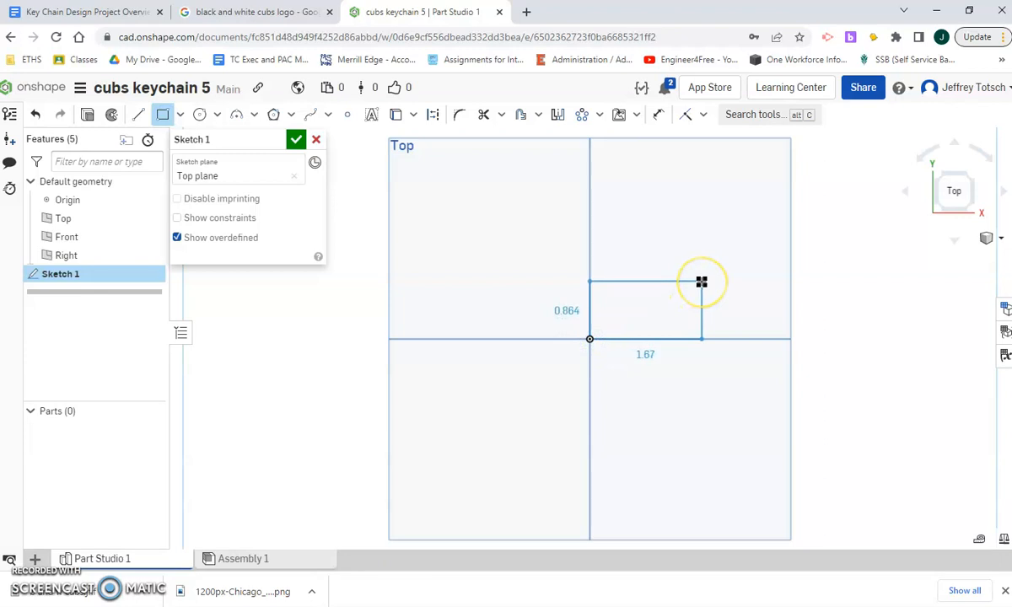
{"action": "left_click", "coordinate": [84, 12]}
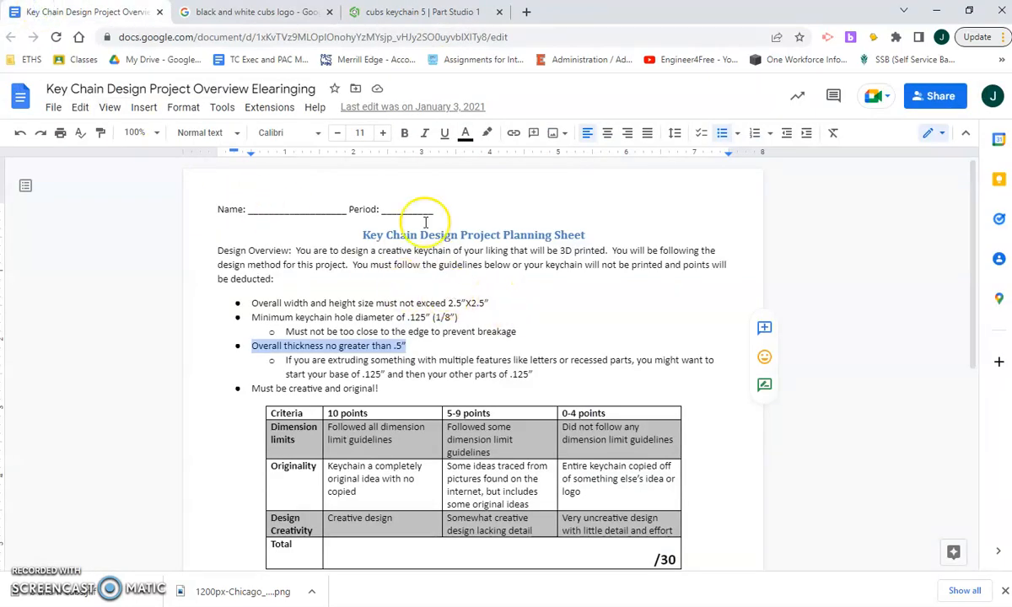
{"action": "left_click", "coordinate": [396, 10]}
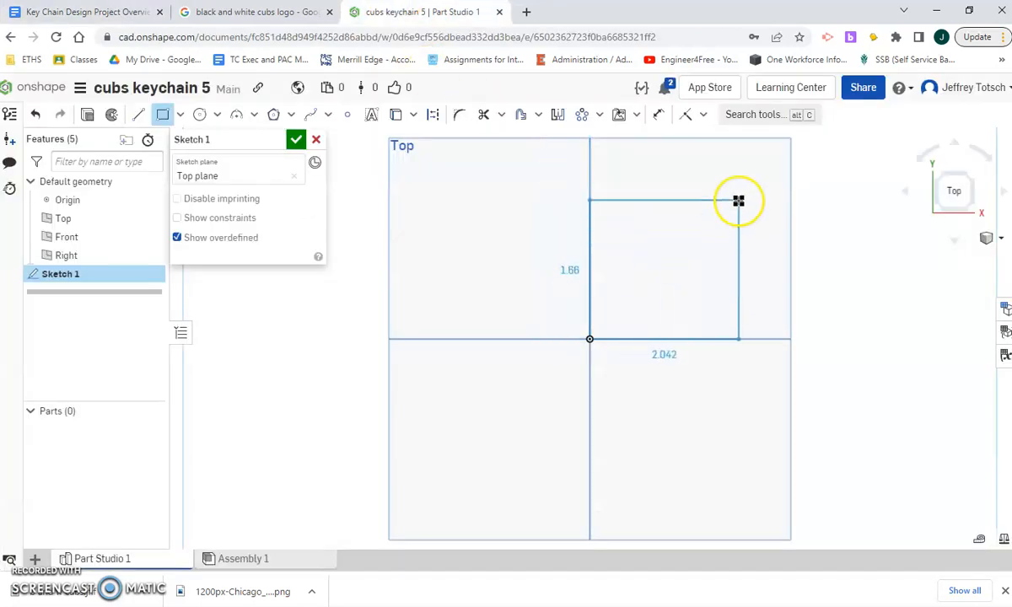
{"action": "left_click", "coordinate": [740, 193]}
{"action": "type", "text": "2.5"}
{"action": "key", "text": "Return"}
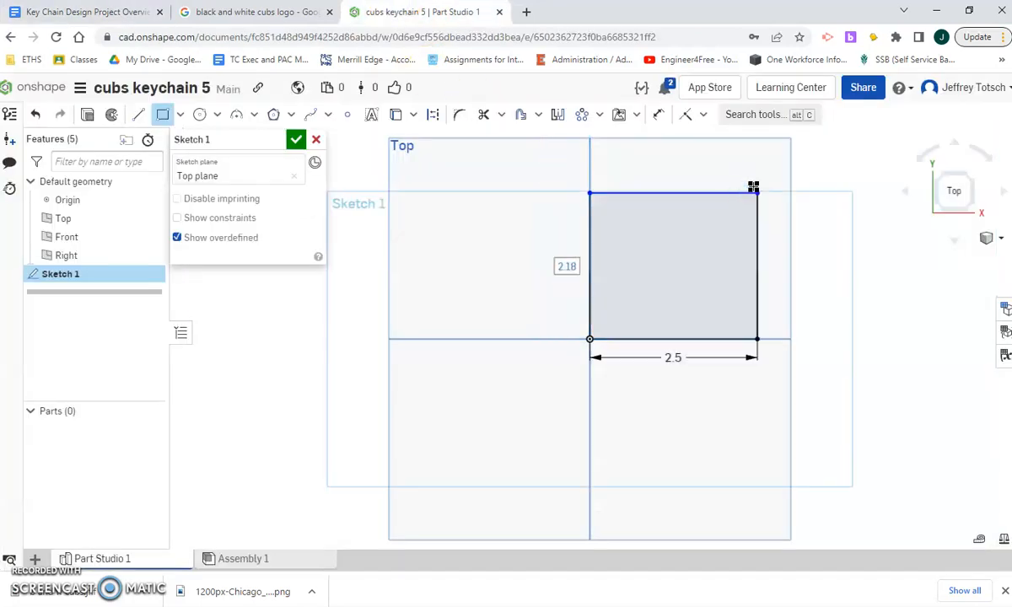
{"action": "type", "text": "2.5"}
{"action": "key", "text": "Return"}
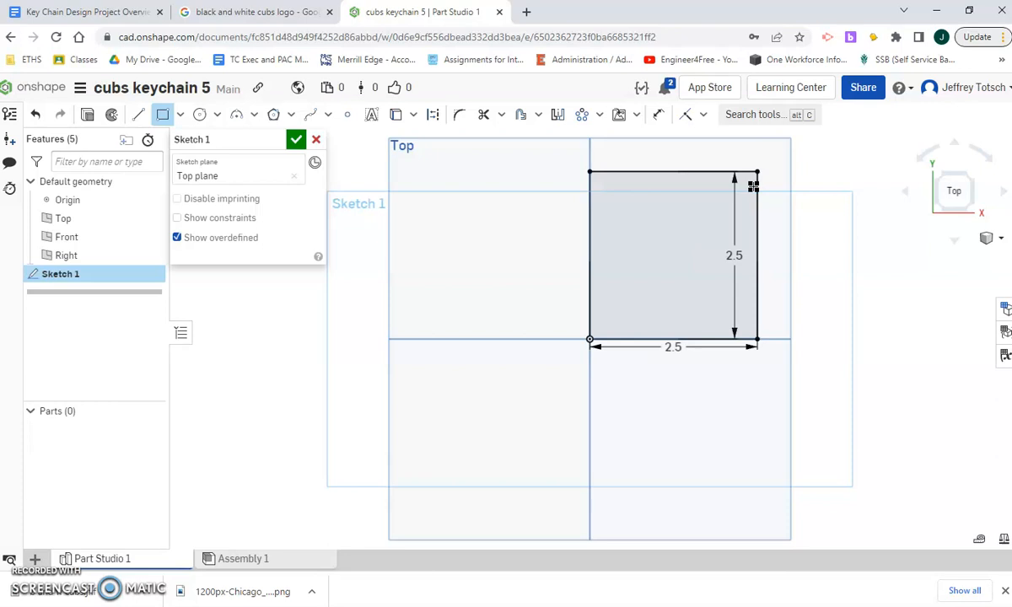
Import the "b and w cubs" picture into the document as an image for the sketch.
{"action": "scroll", "coordinate": [765, 223], "scroll_direction": "up", "scroll_amount": 2}
{"action": "right_click_drag", "start_coordinate": [614, 327], "coordinate": [606, 331]}
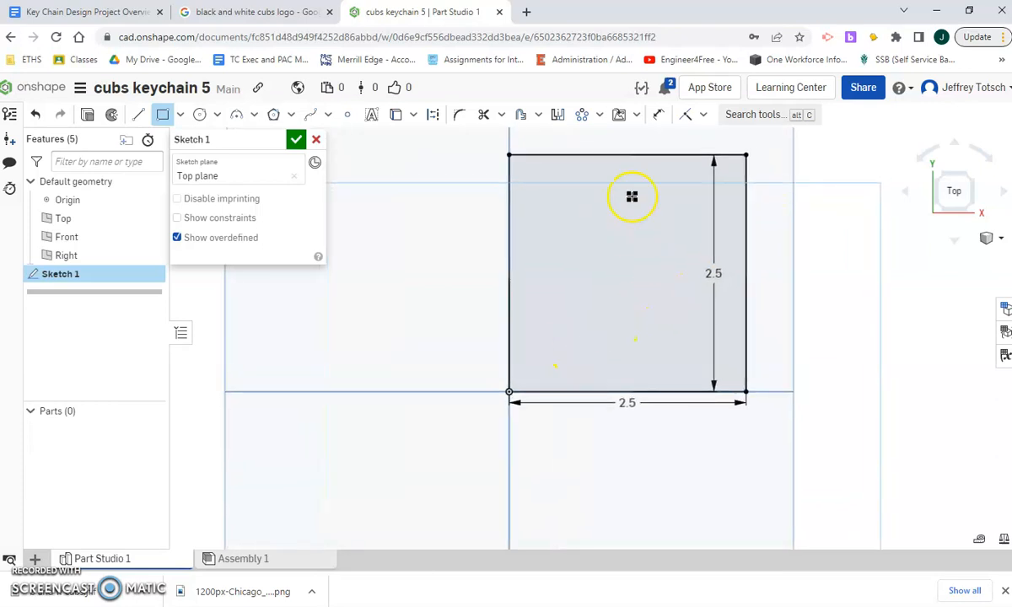
{"action": "left_click", "coordinate": [638, 118]}
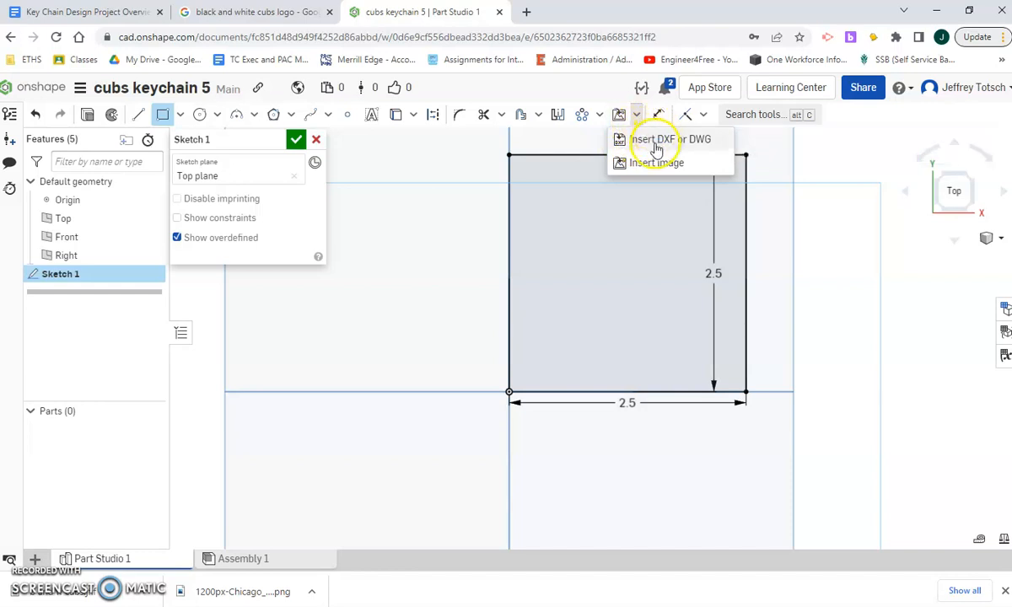
{"action": "left_click", "coordinate": [658, 167]}
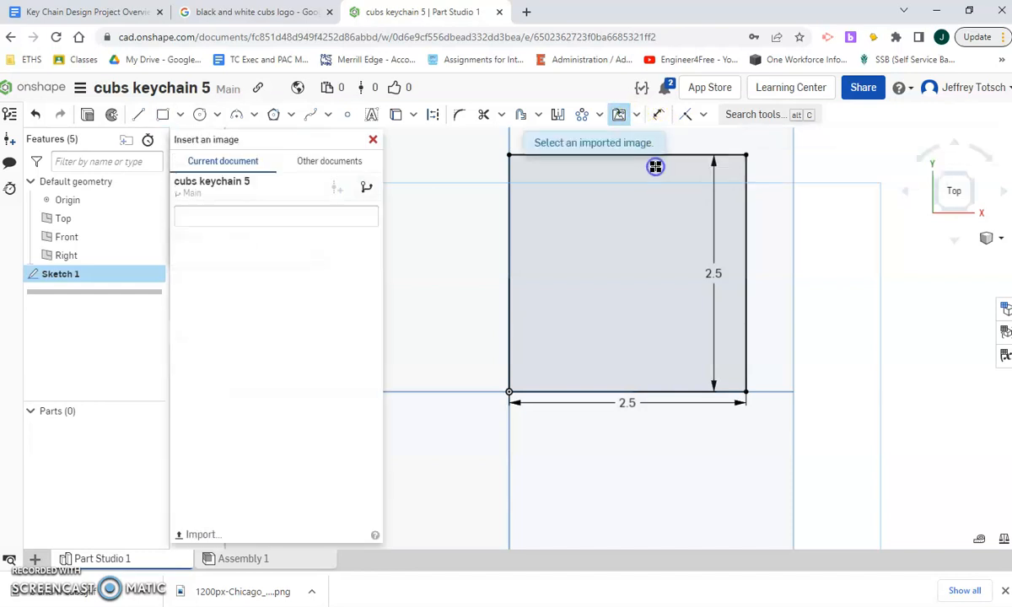
{"action": "left_click", "coordinate": [203, 536]}
{"action": "double_click", "coordinate": [391, 131]}
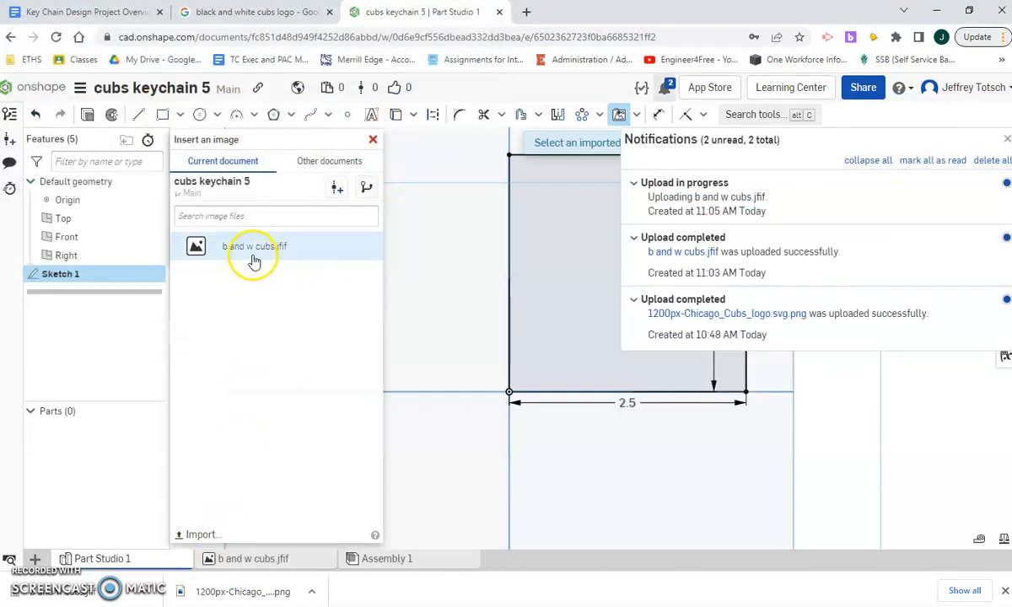
Try to place the b and w cubs.jfif image snapped from the origin to the square's opposite corner, and undo the placement.
{"action": "left_click", "coordinate": [253, 256]}
{"action": "middle_click_drag", "start_coordinate": [509, 314], "coordinate": [343, 433]}
{"action": "left_click", "coordinate": [375, 487]}
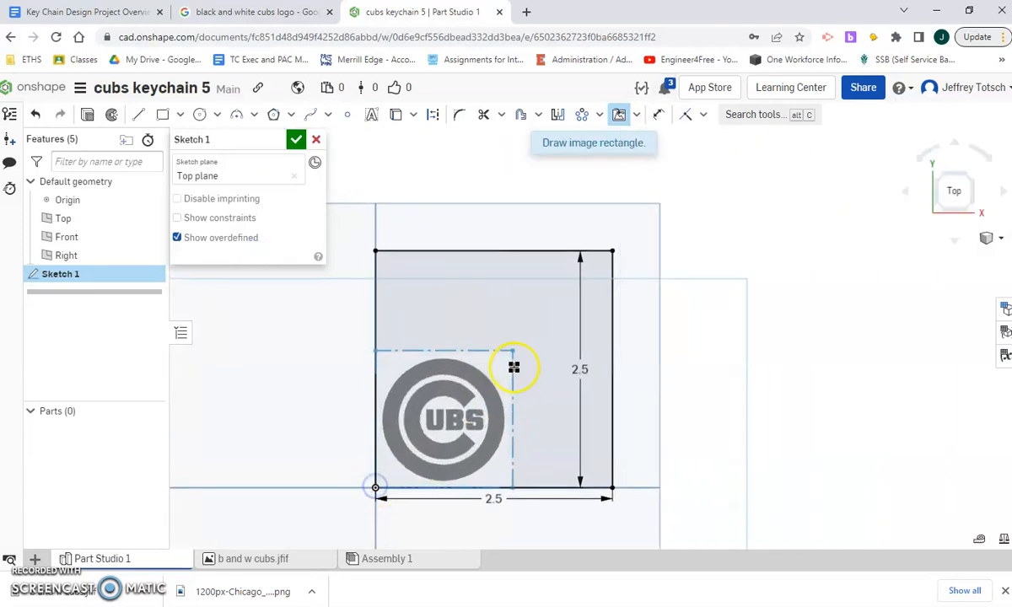
{"action": "left_click", "coordinate": [612, 250]}
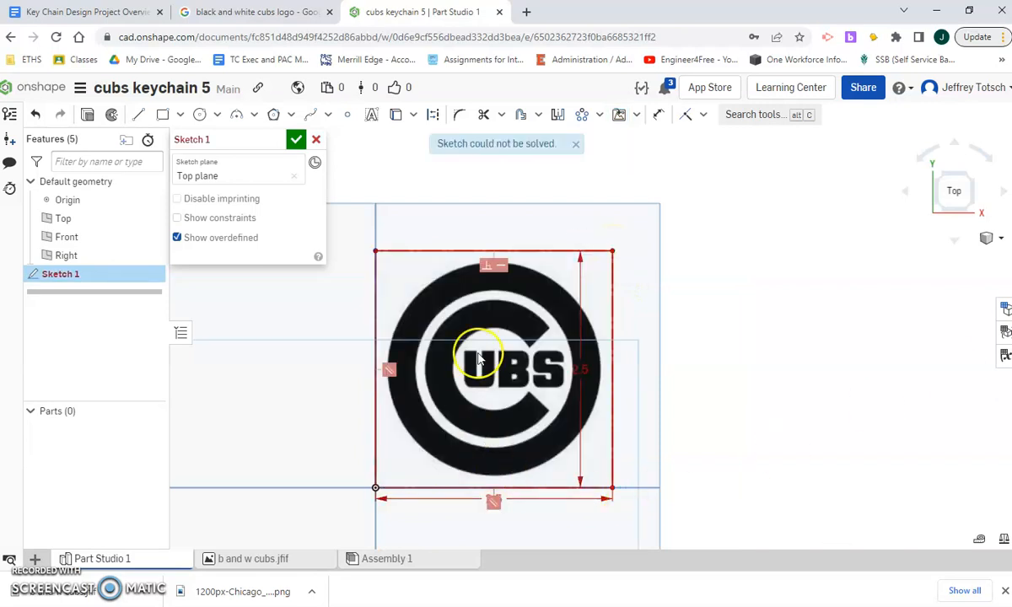
{"action": "scroll", "coordinate": [506, 477], "scroll_direction": "up", "scroll_amount": 2}
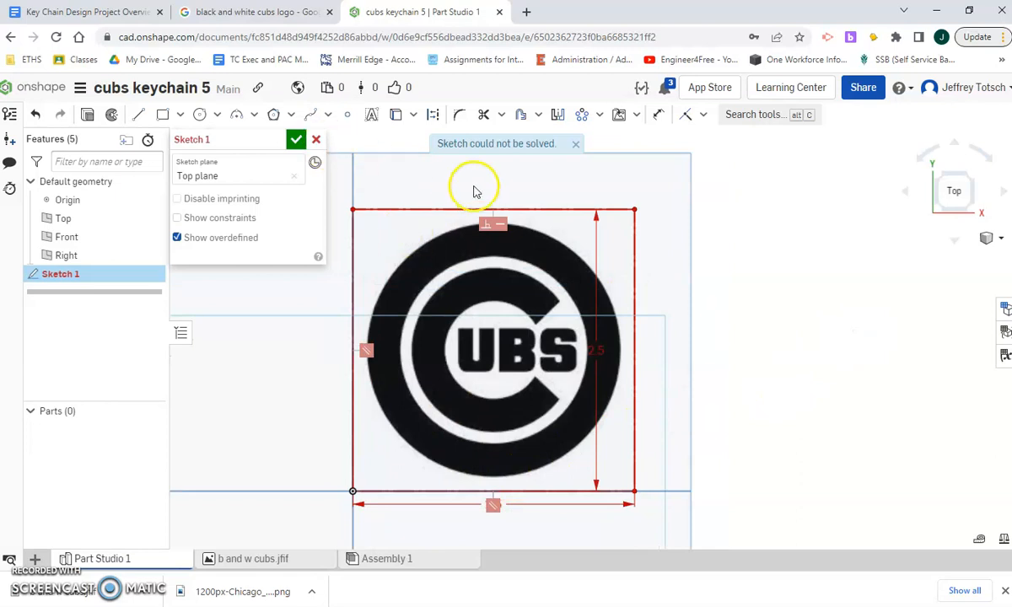
{"action": "left_click", "coordinate": [577, 147]}
{"action": "scroll", "coordinate": [577, 390], "scroll_direction": "up", "scroll_amount": 2}
{"action": "scroll", "coordinate": [570, 392], "scroll_direction": "down", "scroll_amount": 2}
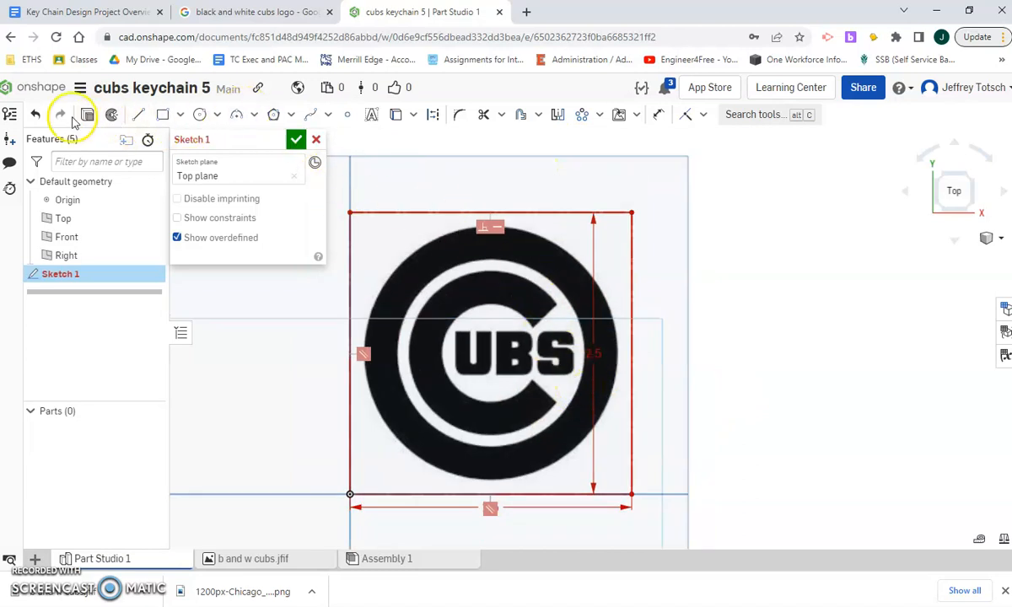
{"action": "left_click", "coordinate": [34, 116]}
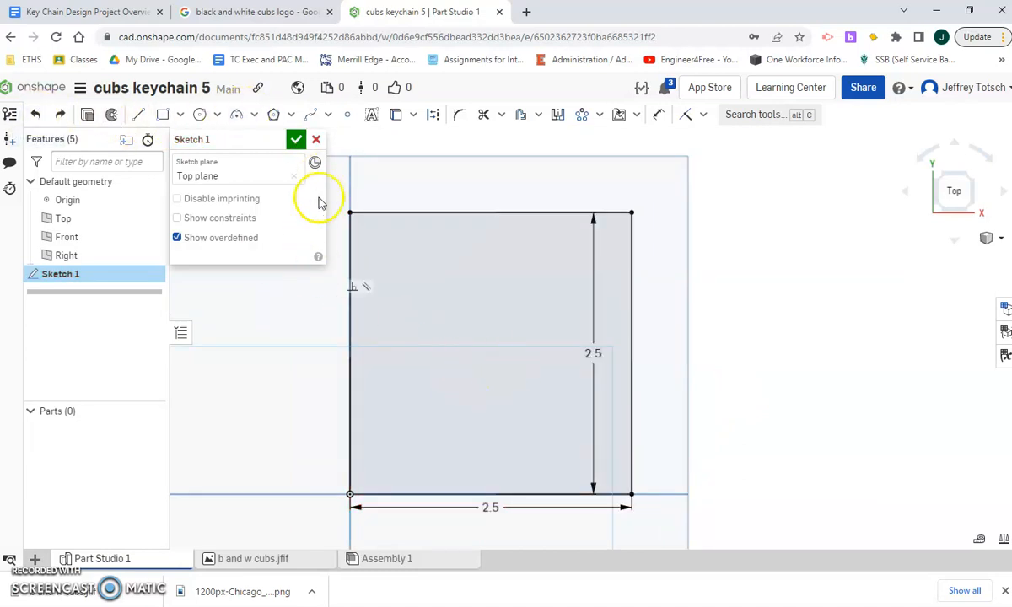
Insert the b and w cubs.jfif image from the origin to a point just inside the square's opposite corner, without snapping to it.
{"action": "left_click", "coordinate": [621, 115]}
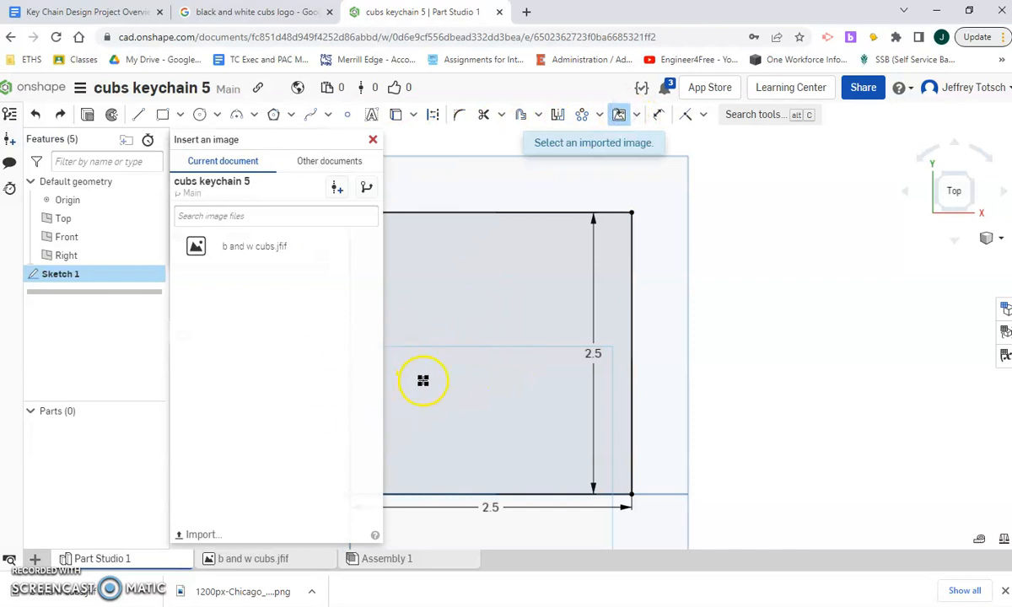
{"action": "left_click", "coordinate": [221, 248]}
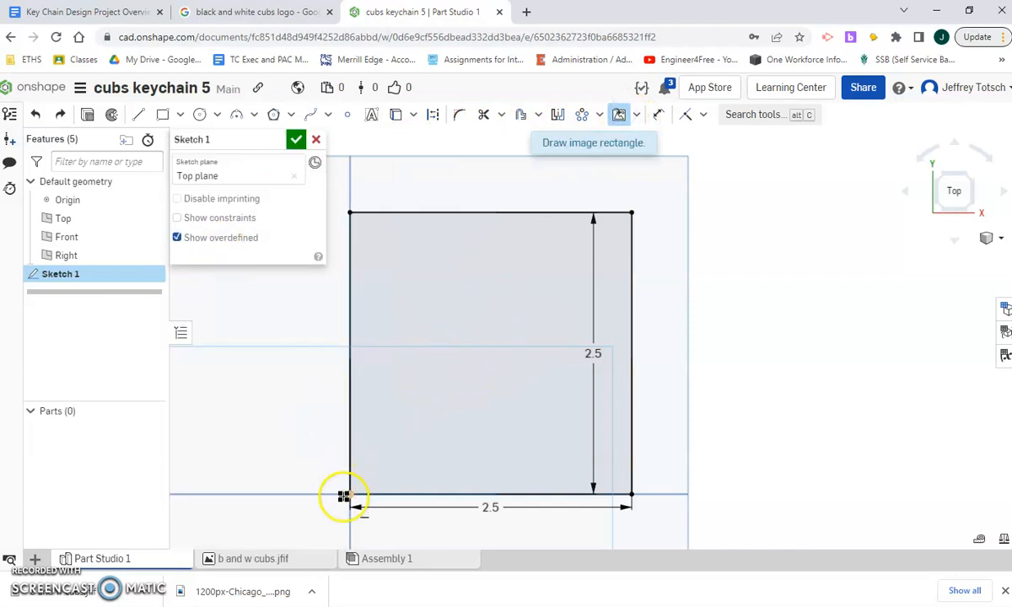
{"action": "left_click", "coordinate": [350, 496]}
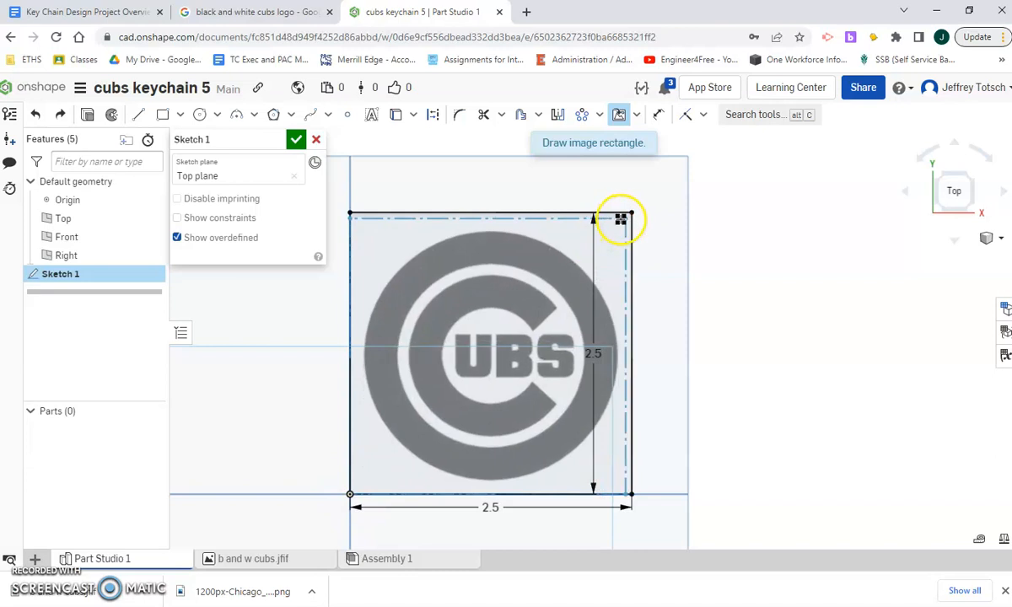
{"action": "left_click", "coordinate": [623, 221]}
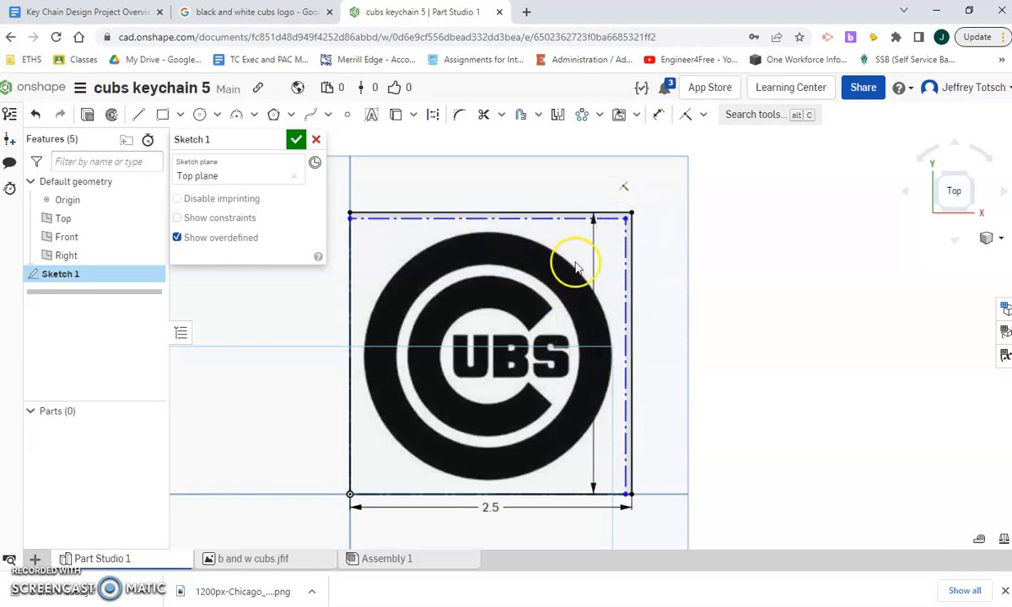
Trace the outer edge of the logo's black ring with a 3 point circle.
{"action": "scroll", "coordinate": [506, 322], "scroll_direction": "up", "scroll_amount": 2}
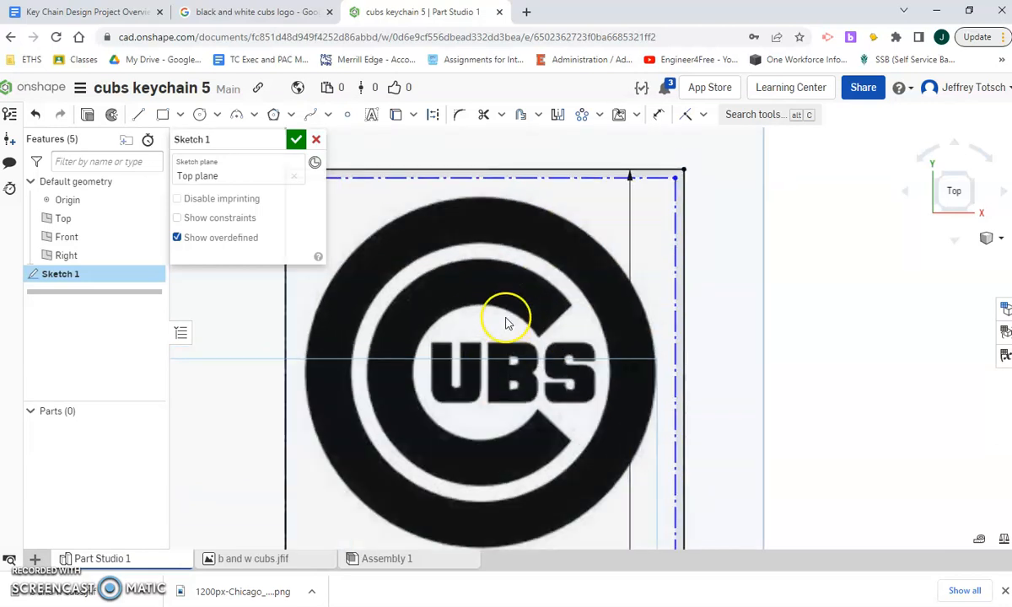
{"action": "left_click", "coordinate": [200, 119]}
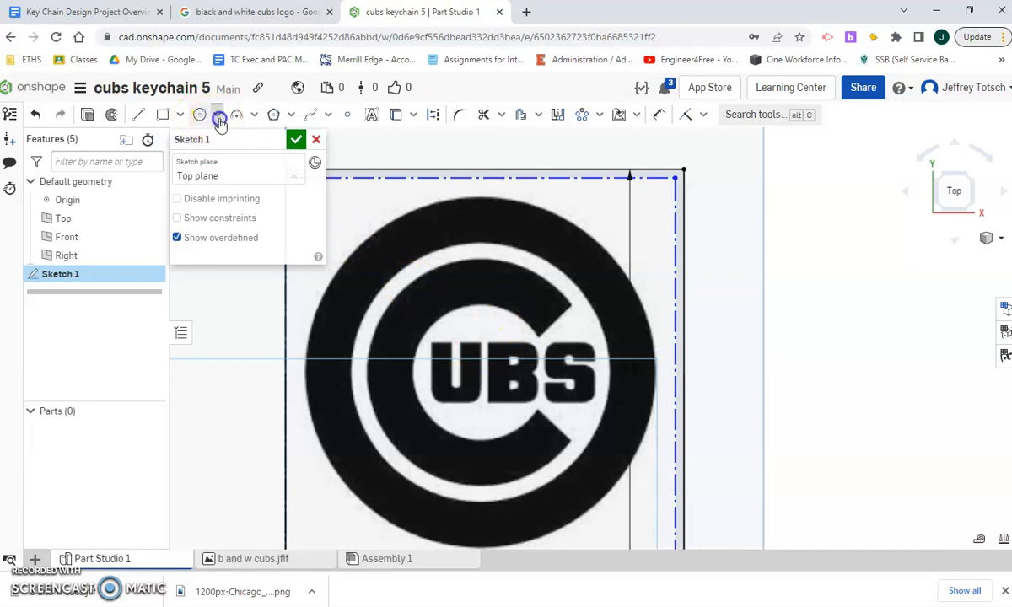
{"action": "left_click", "coordinate": [217, 117]}
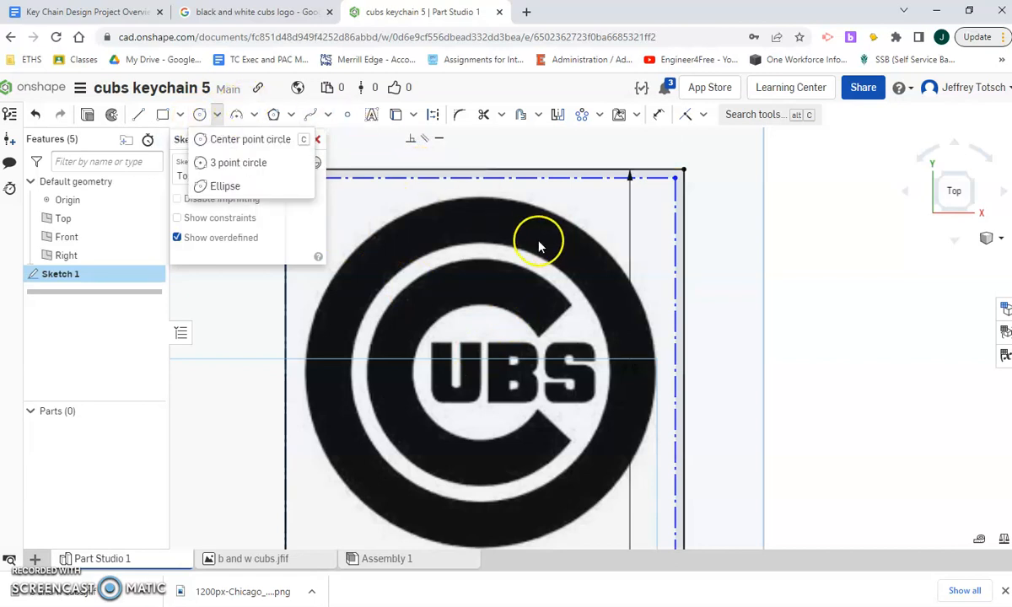
{"action": "left_click", "coordinate": [245, 139]}
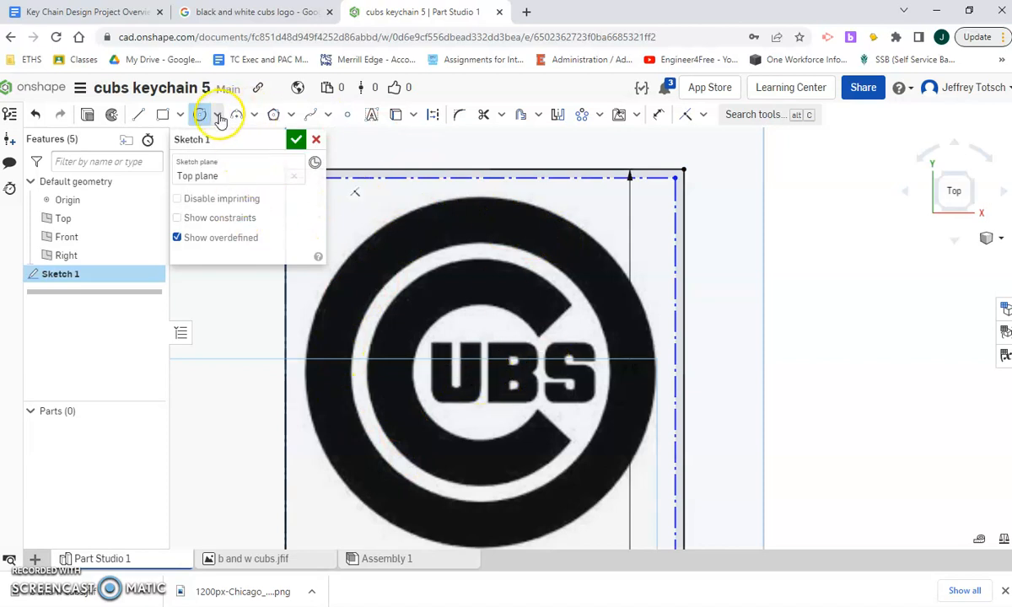
{"action": "left_click", "coordinate": [218, 115]}
{"action": "left_click", "coordinate": [233, 165]}
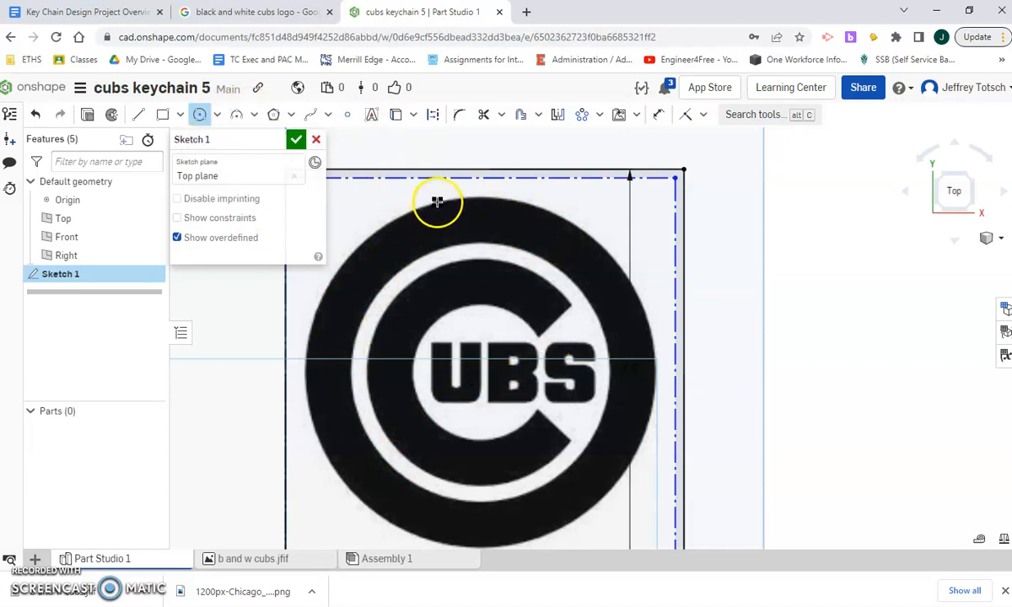
{"action": "left_click", "coordinate": [437, 202]}
{"action": "left_click", "coordinate": [647, 317]}
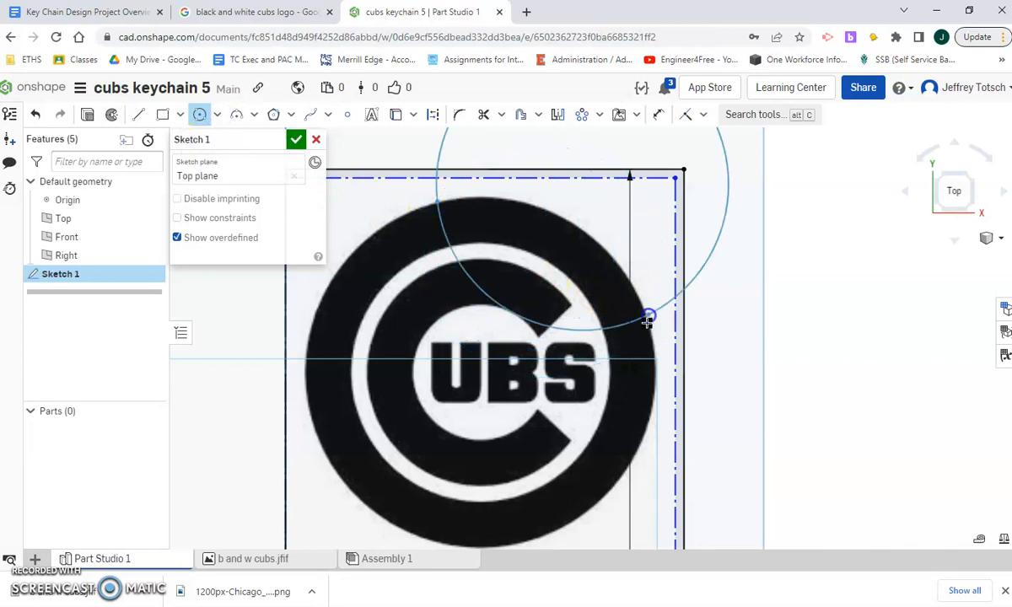
{"action": "left_click", "coordinate": [494, 548]}
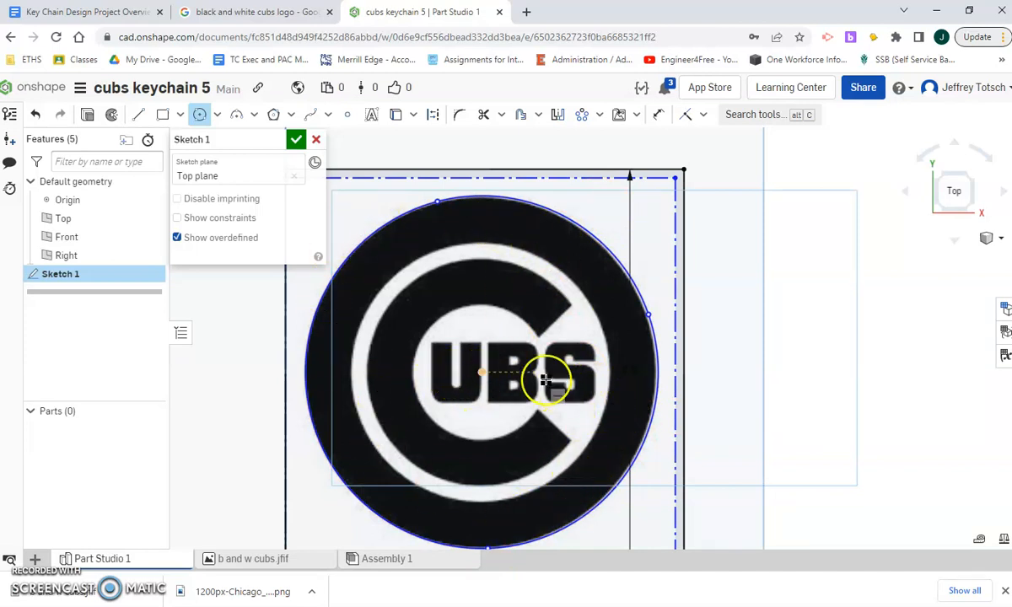
Trace the inner edge of the black ring with a center point circle about 1.62 in in diameter, centered on the outer circle.
{"action": "left_click", "coordinate": [218, 114]}
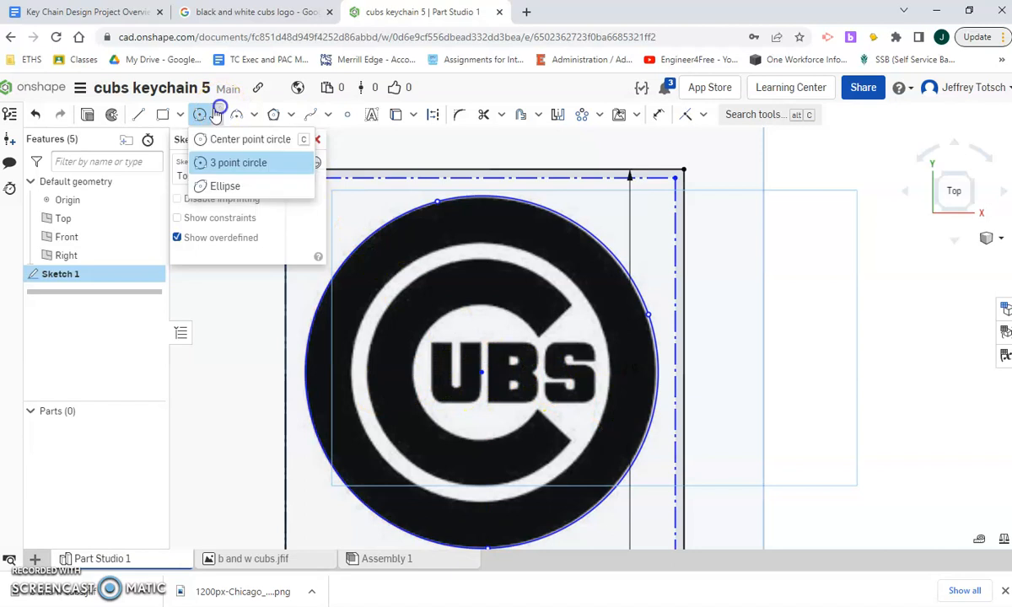
{"action": "left_click", "coordinate": [245, 139]}
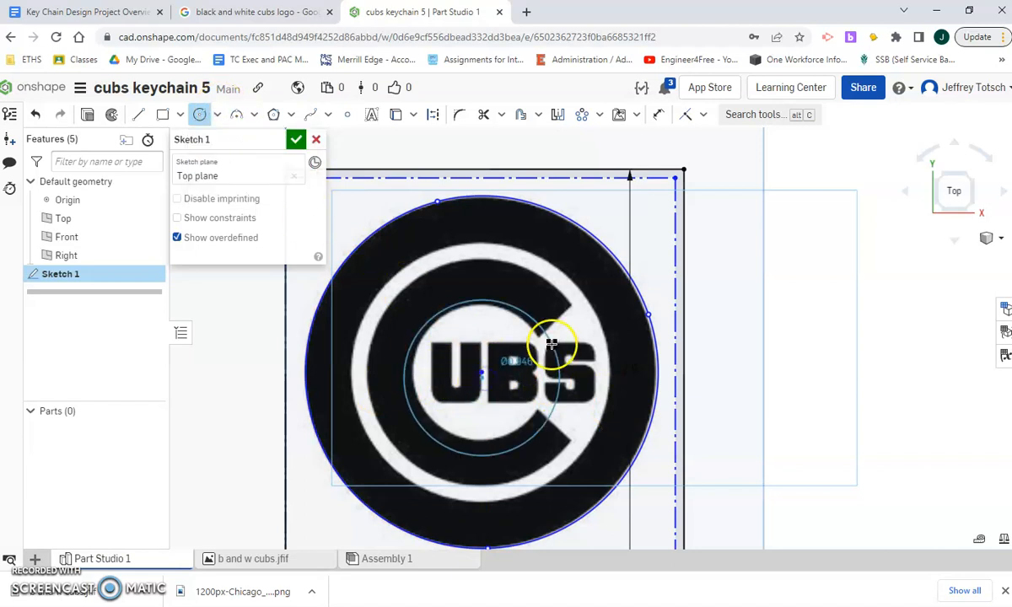
{"action": "left_click", "coordinate": [199, 112]}
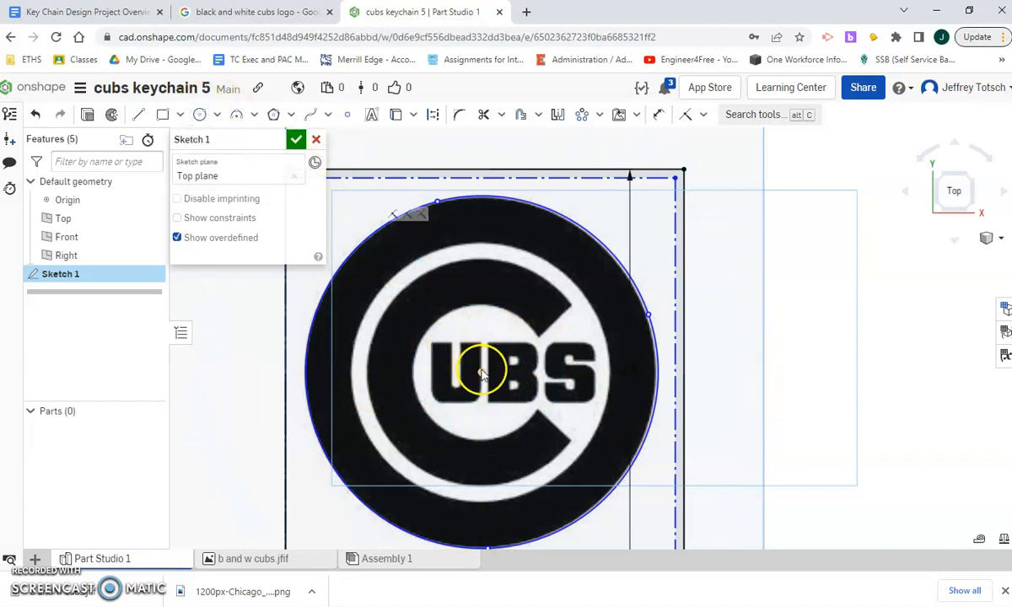
{"action": "left_click", "coordinate": [199, 113]}
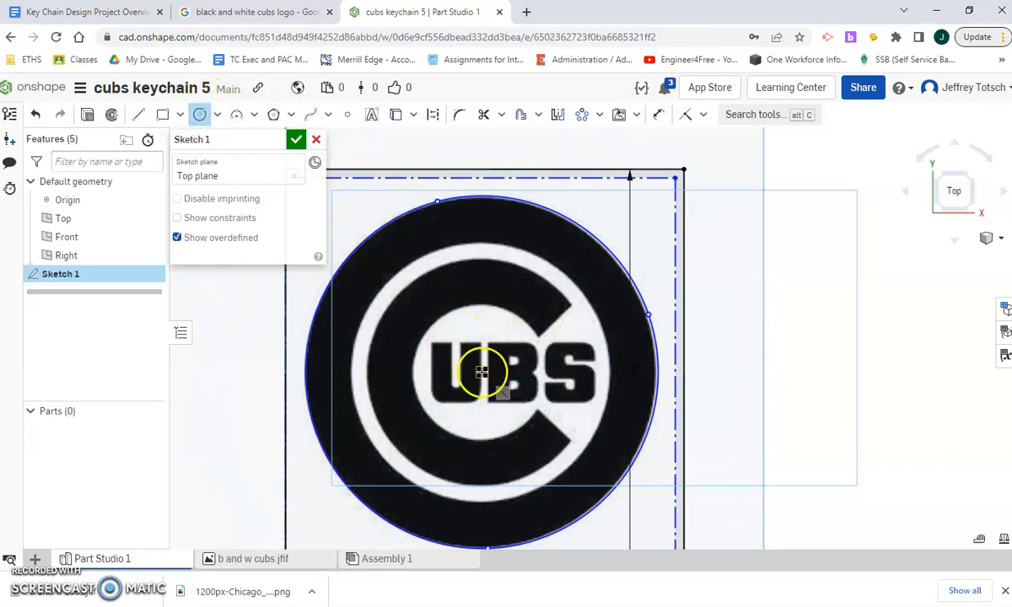
{"action": "left_click_drag", "start_coordinate": [482, 373], "coordinate": [490, 242]}
Trace the C's outer and inner edges with two more circles on the same center, the smaller about 0.85 in in diameter.
{"action": "left_click", "coordinate": [482, 372]}
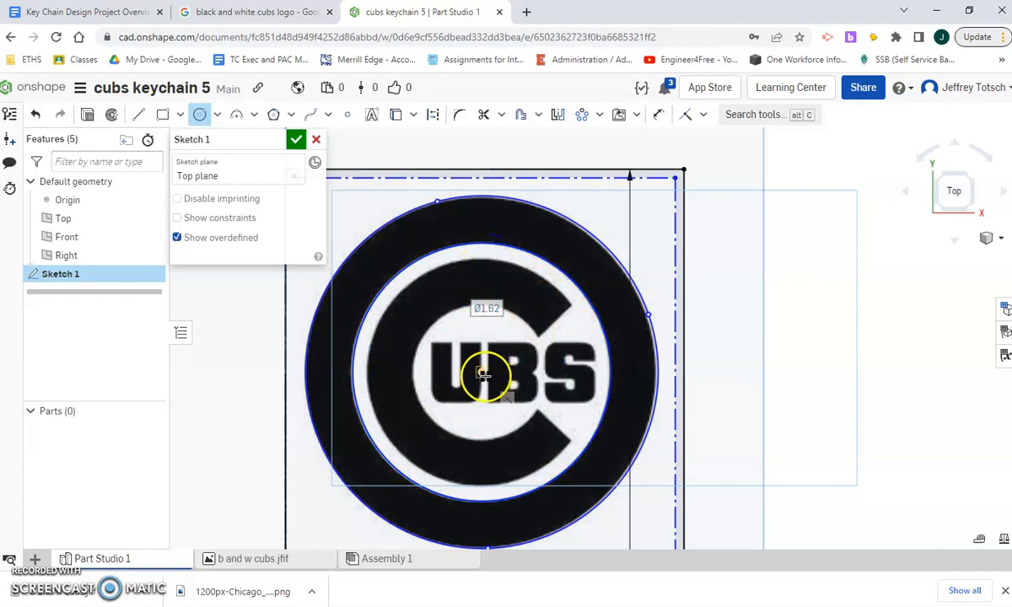
{"action": "left_click", "coordinate": [461, 260]}
{"action": "left_click", "coordinate": [477, 369]}
{"action": "left_click_drag", "start_coordinate": [484, 302], "coordinate": [486, 305]}
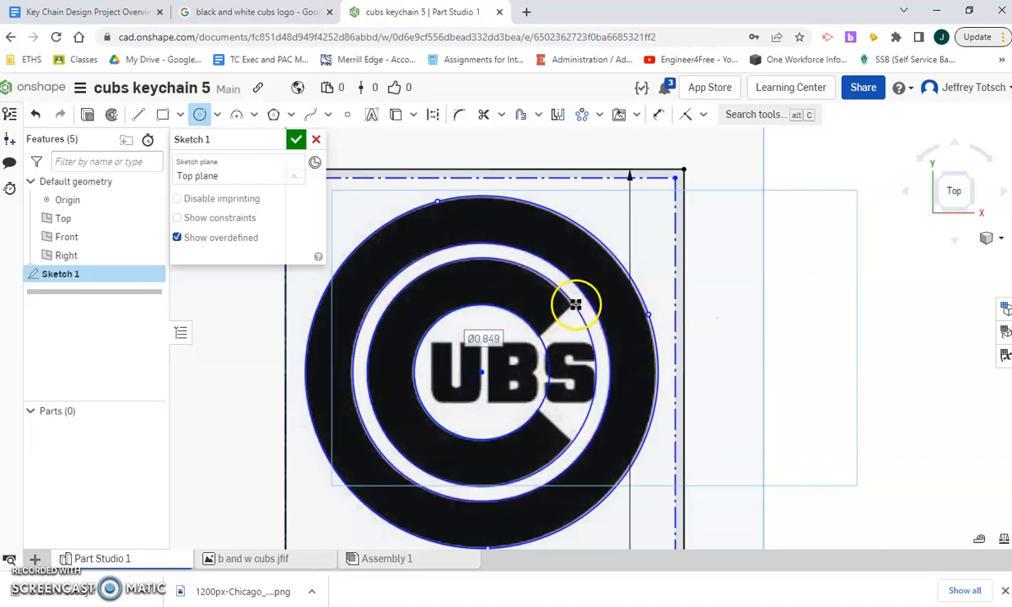
Draw two angled lines along the upper and lower ends of the C, each crossing both of its circles, the upper about 0.42 in long.
{"action": "left_click", "coordinate": [138, 114]}
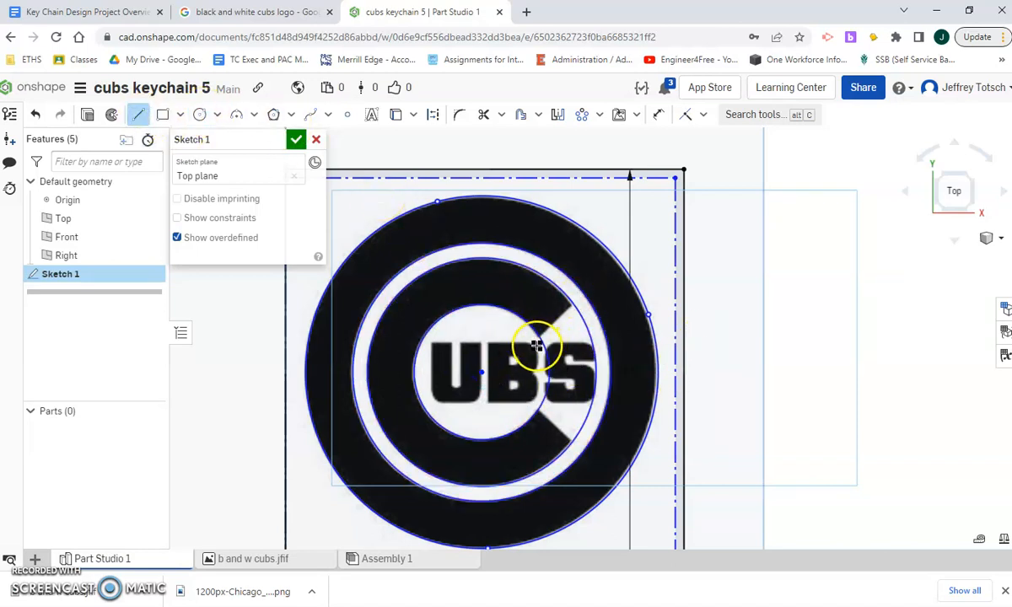
{"action": "left_click_drag", "start_coordinate": [532, 346], "coordinate": [581, 302]}
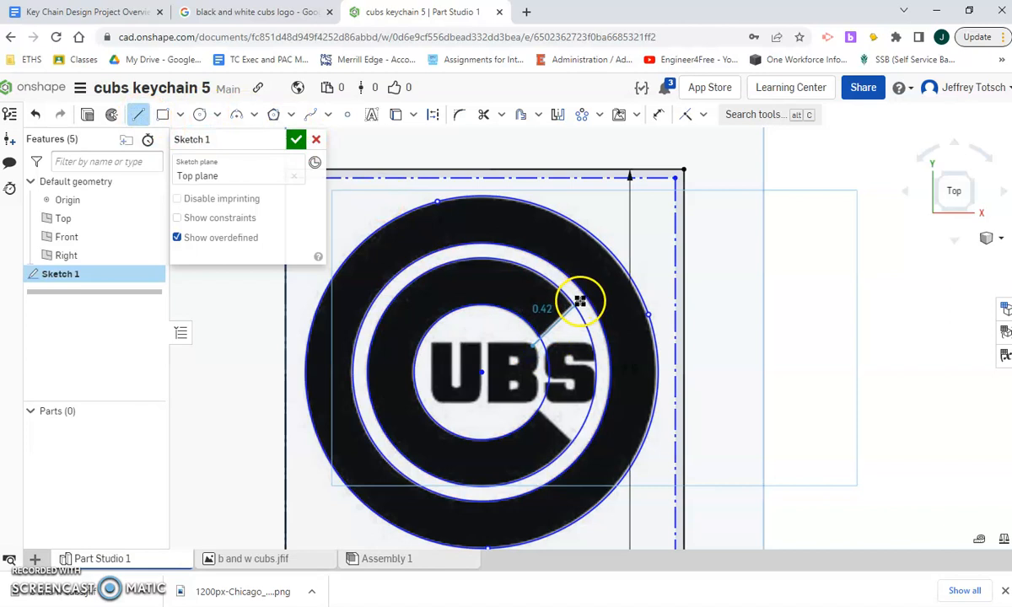
{"action": "left_click", "coordinate": [581, 302]}
{"action": "key", "text": "Escape"}
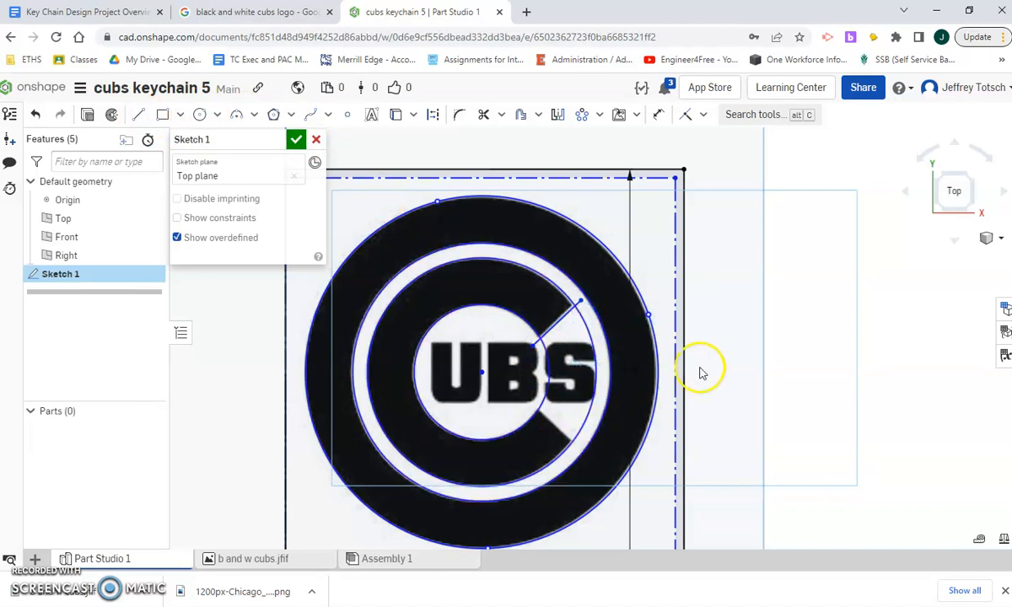
{"action": "key", "text": "l"}
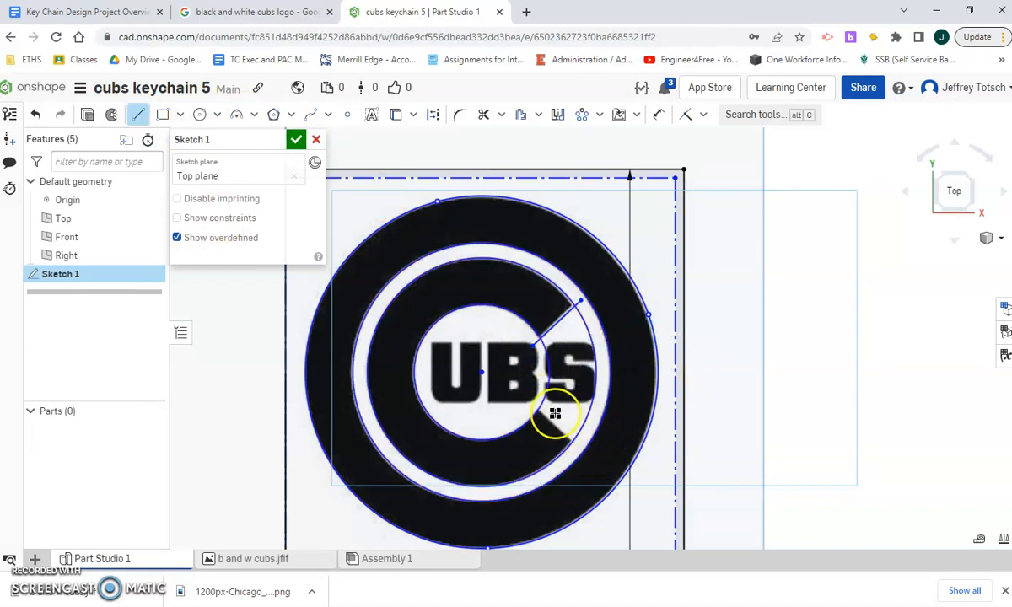
{"action": "left_click_drag", "start_coordinate": [534, 405], "coordinate": [580, 448]}
Trim the overhanging line ends and the circle arcs across the C's opening, leaving only the letter's outline.
{"action": "left_click", "coordinate": [484, 114]}
{"action": "left_click", "coordinate": [588, 357]}
{"action": "left_click", "coordinate": [578, 460]}
{"action": "scroll", "coordinate": [577, 459], "scroll_direction": "up", "scroll_amount": 5}
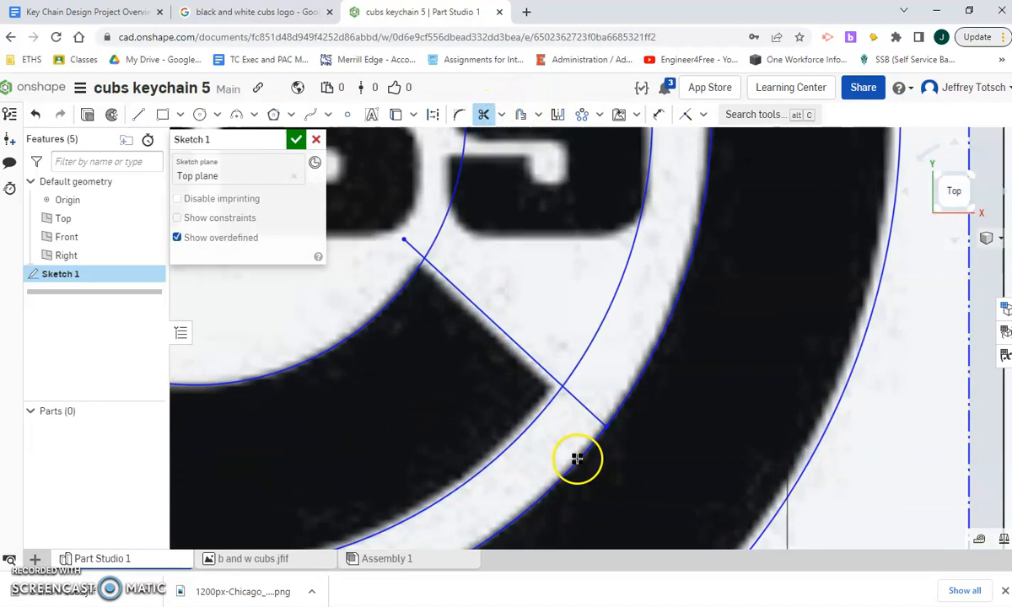
{"action": "left_click", "coordinate": [590, 414]}
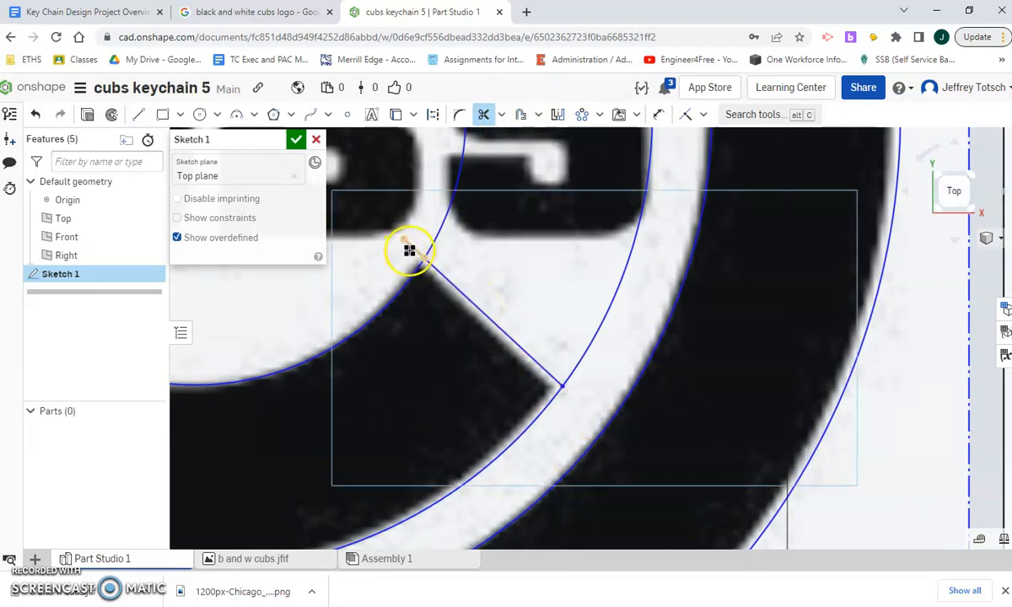
{"action": "left_click", "coordinate": [610, 306]}
{"action": "scroll", "coordinate": [606, 310], "scroll_direction": "down", "scroll_amount": 5}
{"action": "left_click", "coordinate": [549, 373]}
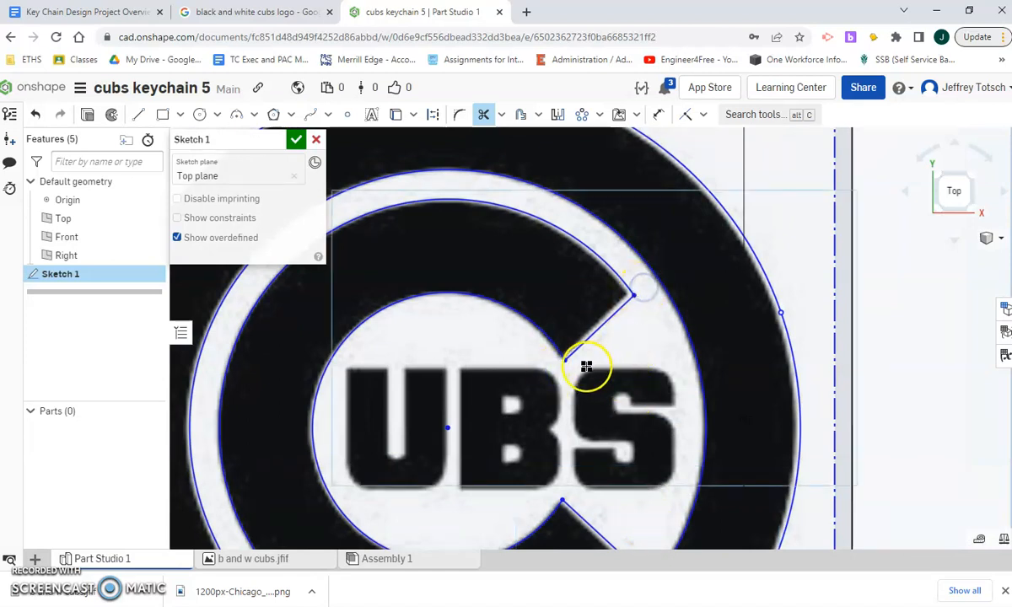
{"action": "scroll", "coordinate": [658, 321], "scroll_direction": "down", "scroll_amount": 4}
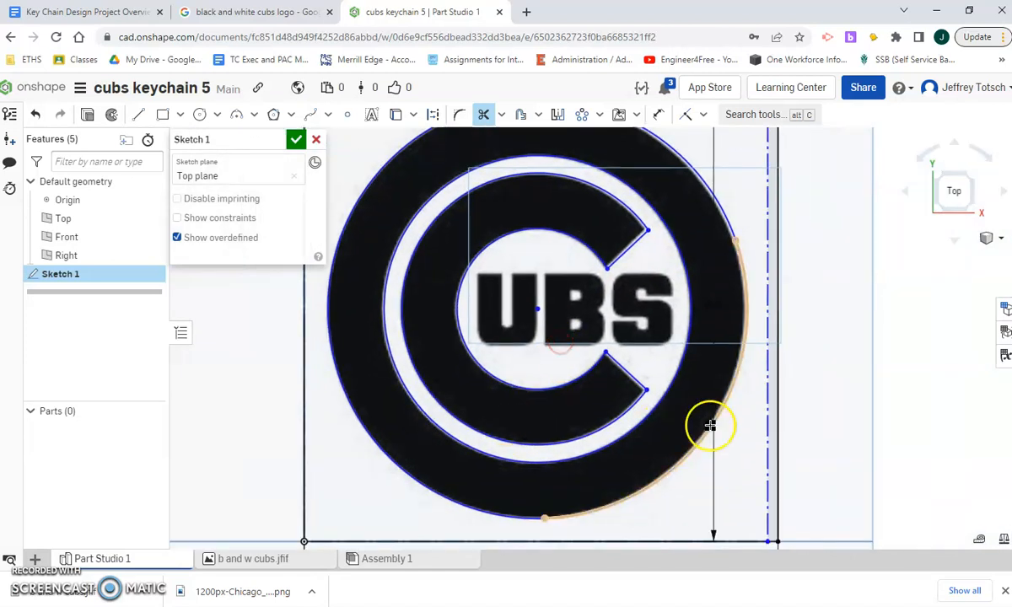
Trace the U's left side with a vertical line about 0.306 in long and its lower-left corner with a 3 point arc.
{"action": "scroll", "coordinate": [586, 298], "scroll_direction": "up", "scroll_amount": 5}
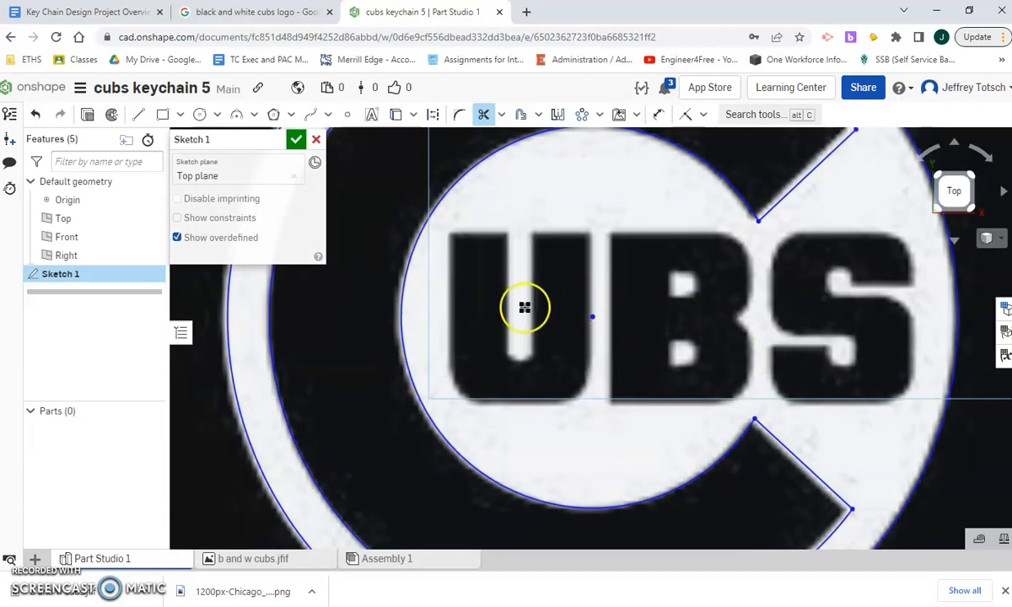
{"action": "left_click", "coordinate": [138, 115]}
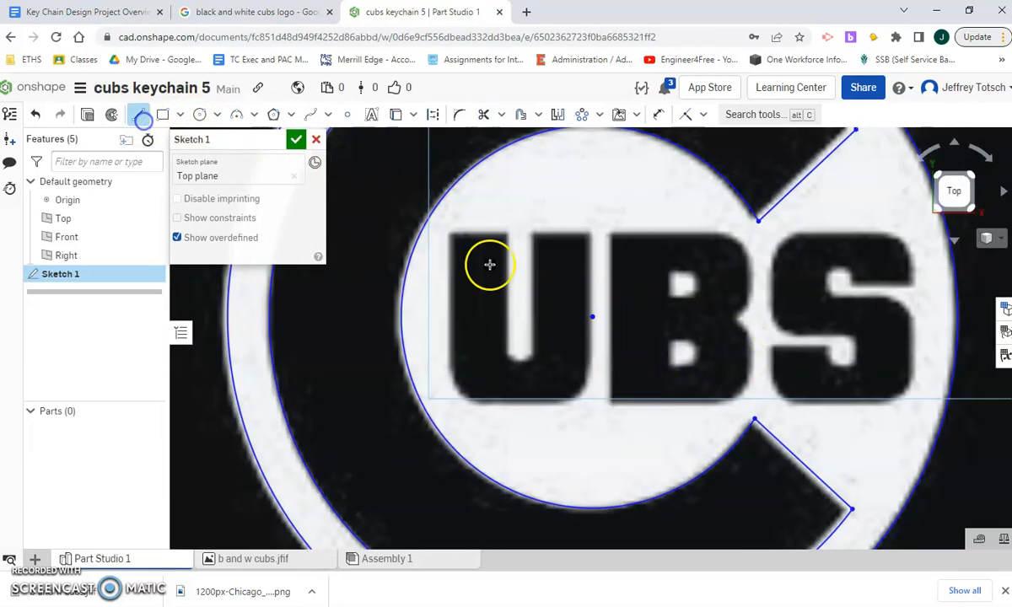
{"action": "left_click", "coordinate": [448, 232]}
{"action": "left_click", "coordinate": [449, 369]}
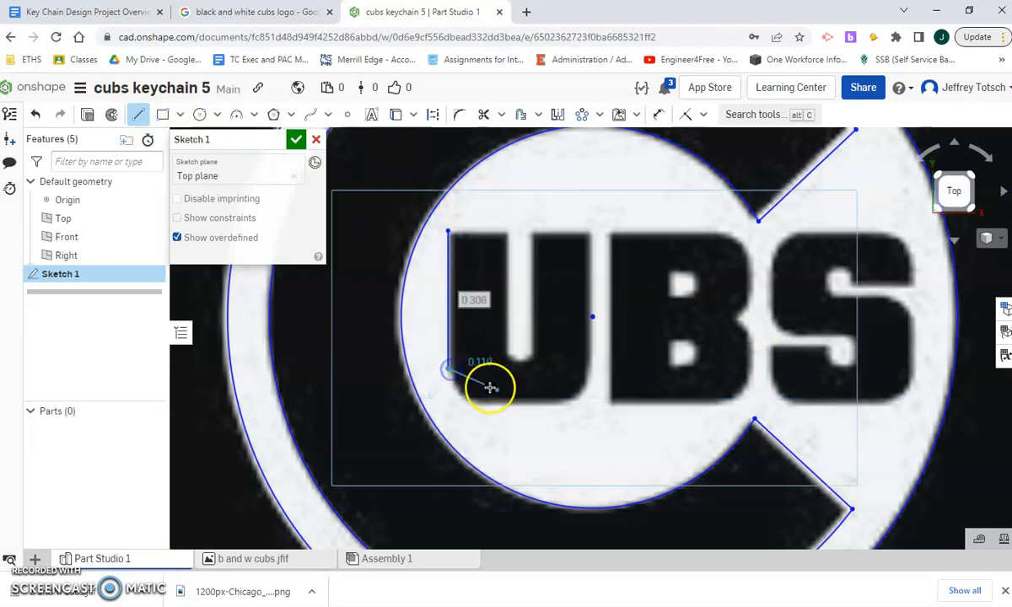
{"action": "left_click", "coordinate": [253, 119]}
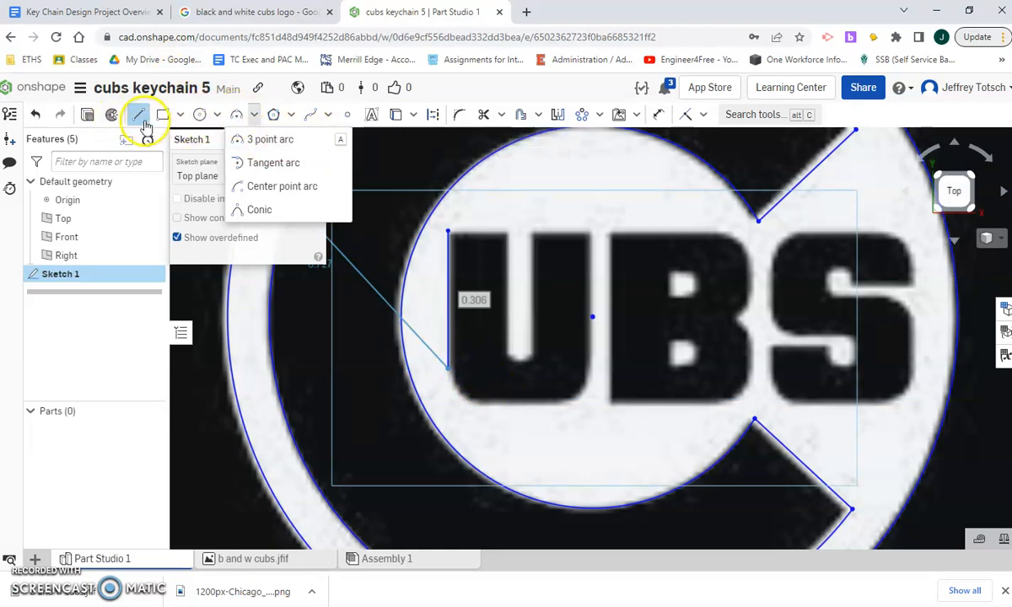
{"action": "key", "text": "Escape"}
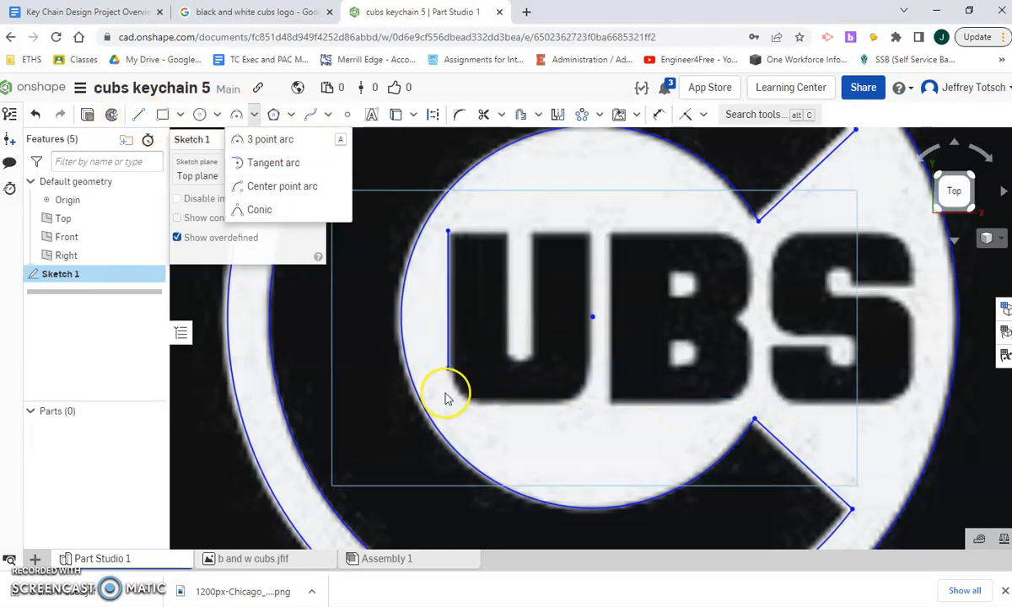
{"action": "key", "text": "a"}
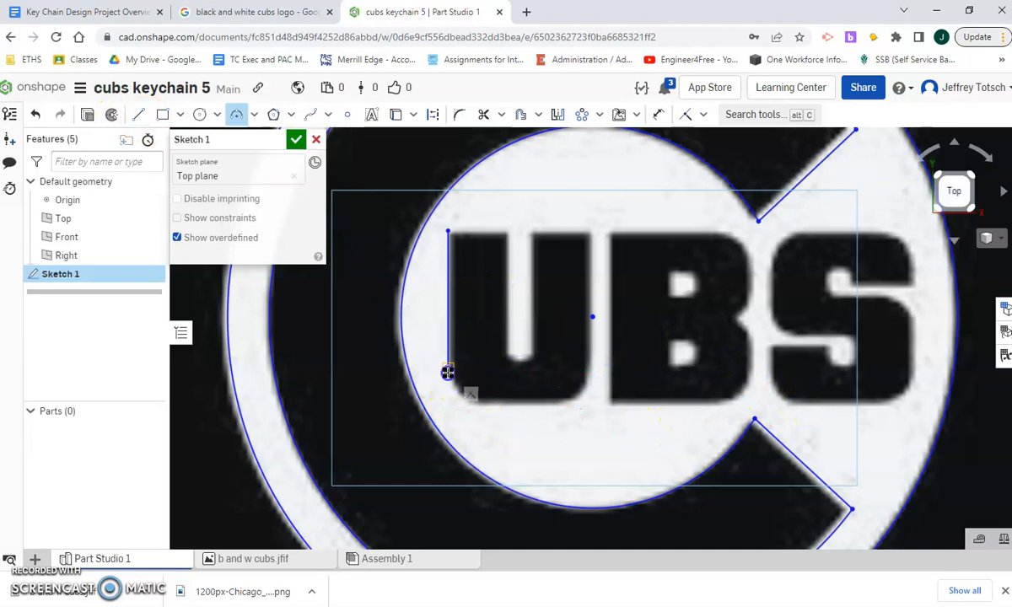
{"action": "left_click", "coordinate": [473, 405]}
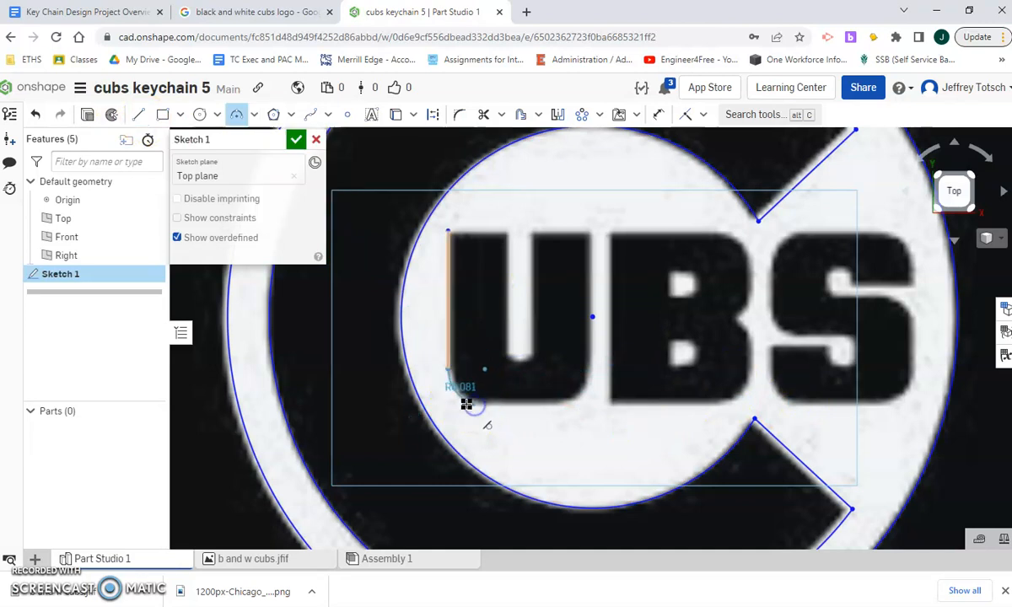
{"action": "left_click", "coordinate": [466, 405]}
Trace the U's bottom edge with a horizontal line about 0.188 in long and round its lower-right corner with an arc.
{"action": "key", "text": "l"}
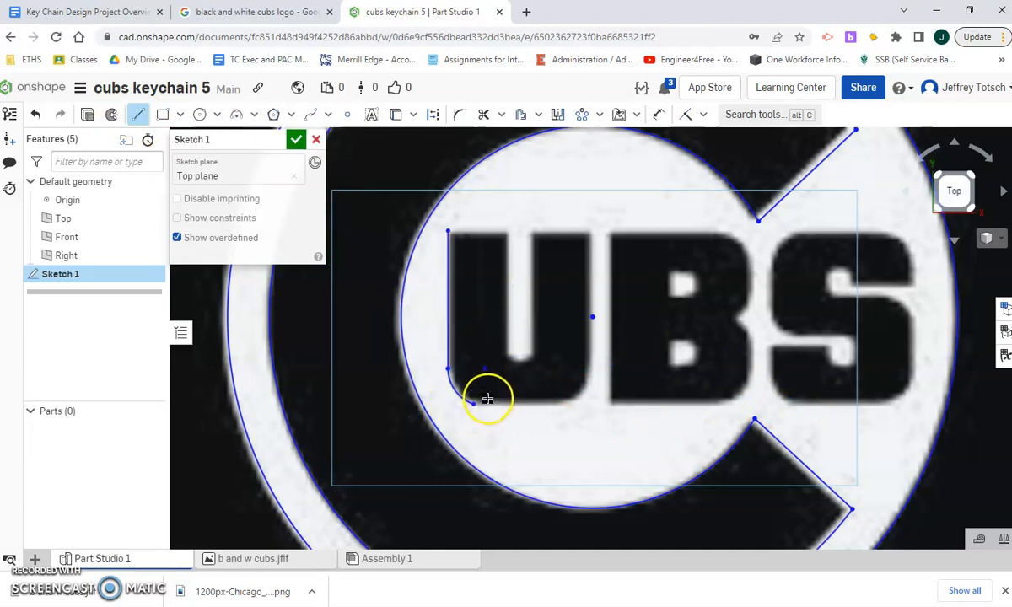
{"action": "left_click", "coordinate": [475, 405]}
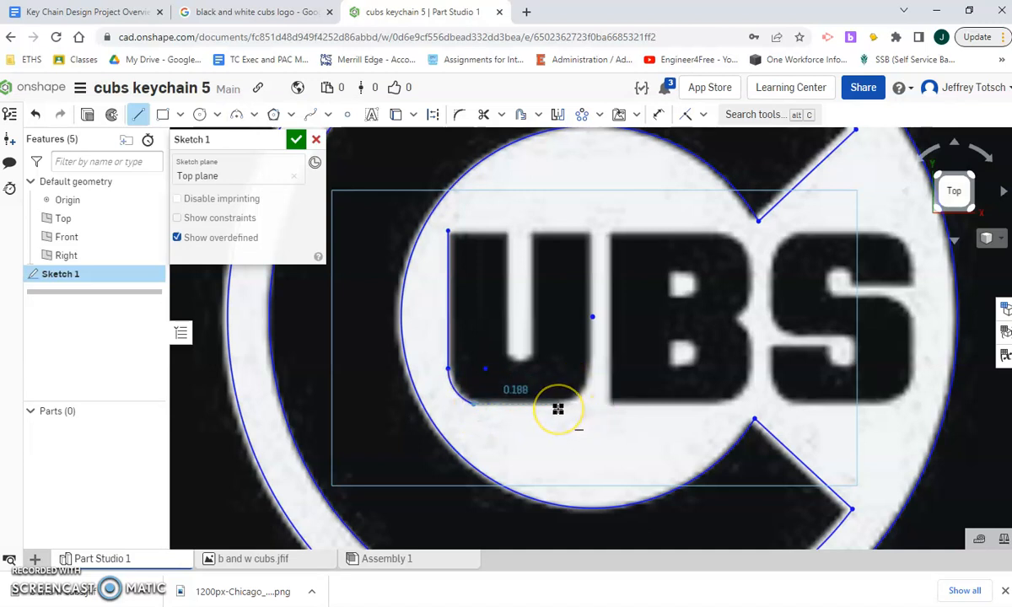
{"action": "left_click", "coordinate": [557, 408]}
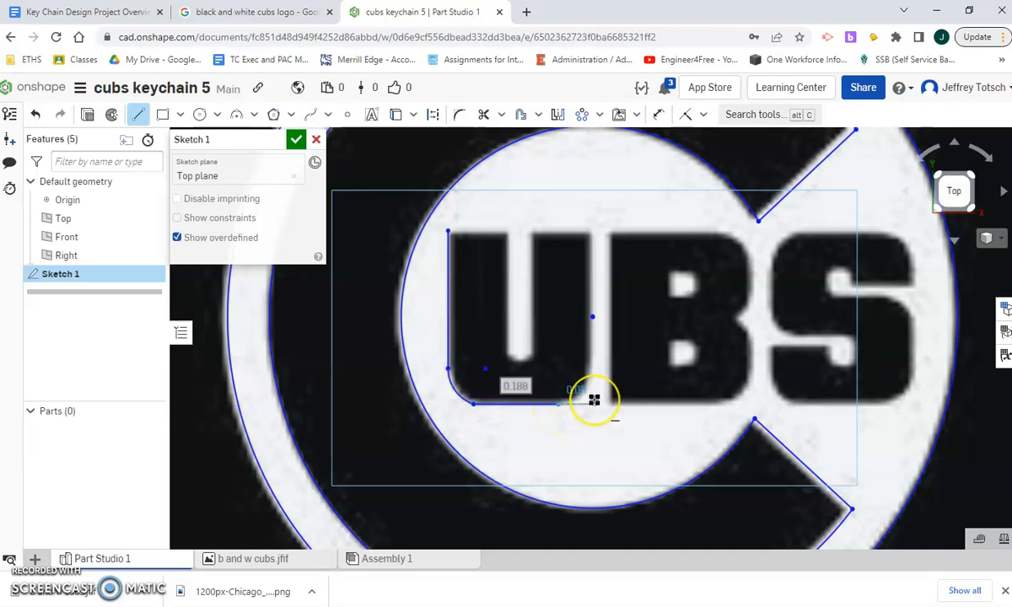
{"action": "key", "text": "t"}
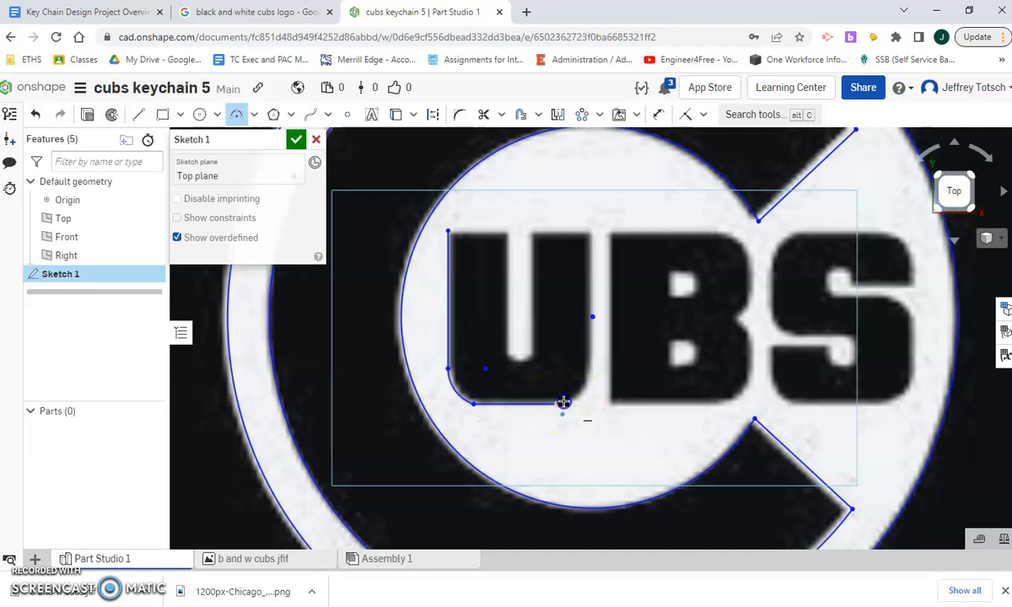
{"action": "left_click", "coordinate": [587, 387]}
Trace the U's right stem with connected lines up its outer side, across its top and about 0.26 in down the slot.
{"action": "key", "text": "l"}
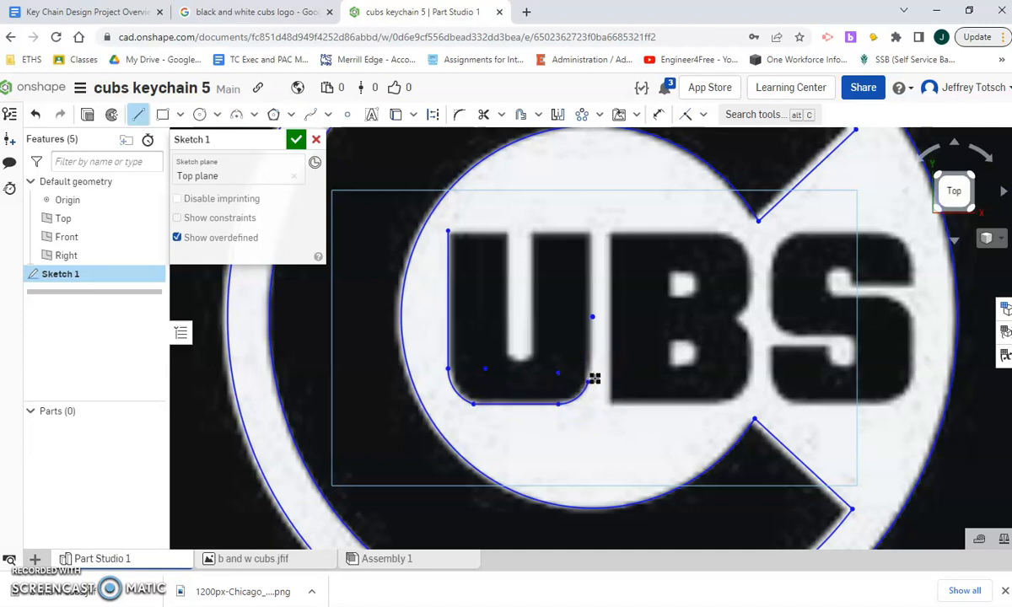
{"action": "mouse_move", "coordinate": [587, 380]}
{"action": "left_mouse_down"}
{"action": "mouse_move", "coordinate": [588, 230]}
{"action": "mouse_move", "coordinate": [530, 229]}
{"action": "mouse_move", "coordinate": [543, 356]}
{"action": "mouse_move", "coordinate": [446, 224]}
{"action": "left_mouse_up"}
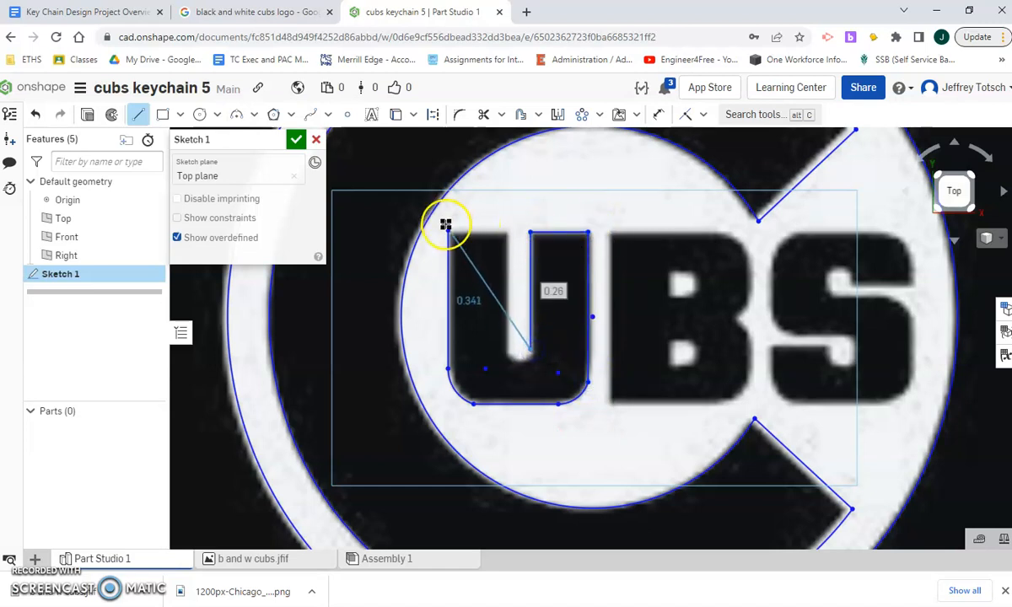
{"action": "key", "text": "Escape"}
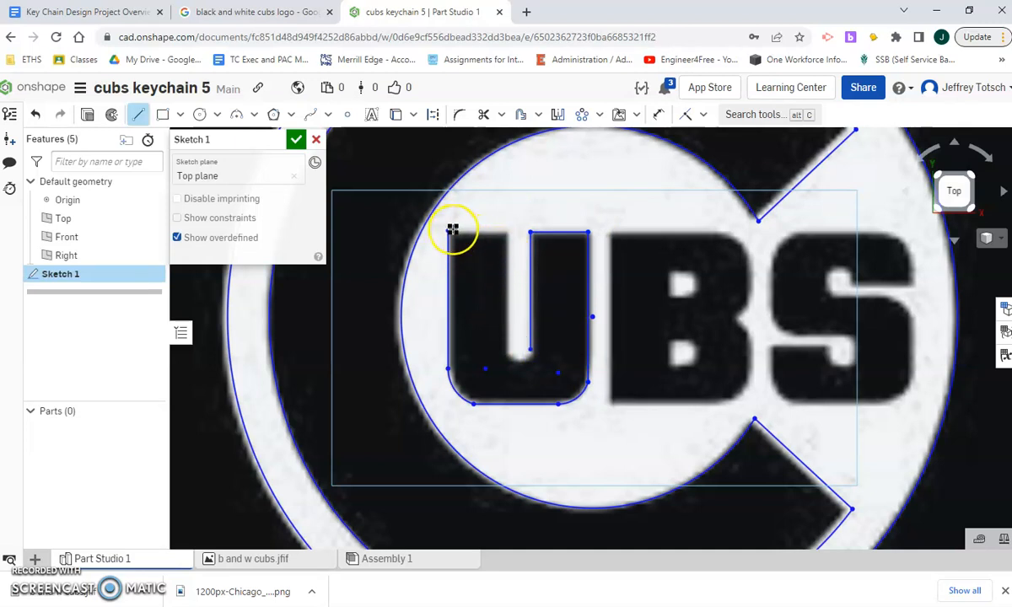
Close the U's outline with a top line about 0.134 in long, the slot's left side and an arc at its base, and finish the sketch.
{"action": "left_click", "coordinate": [451, 229]}
{"action": "left_click", "coordinate": [508, 230]}
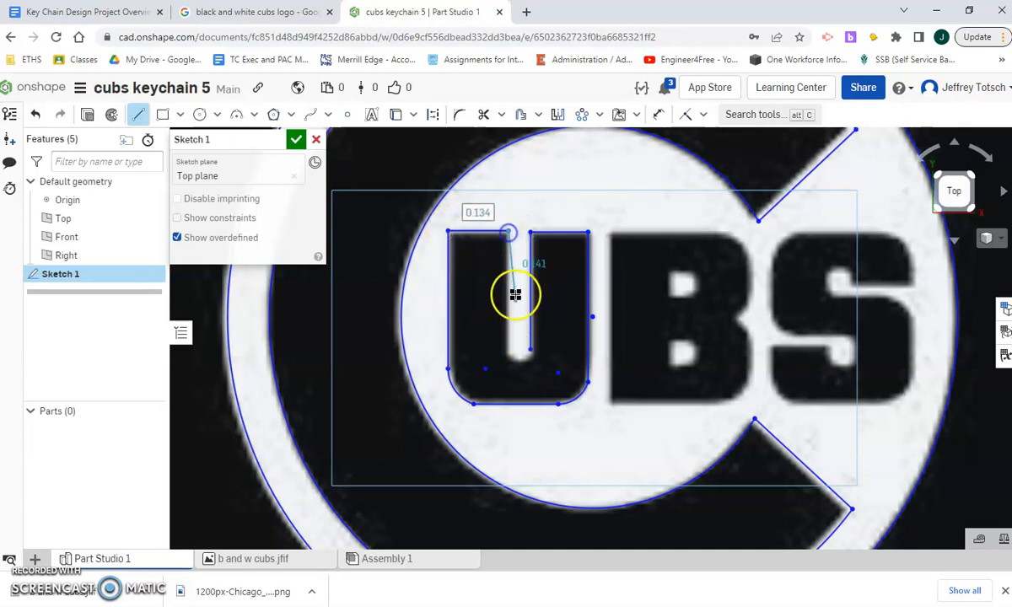
{"action": "left_click", "coordinate": [508, 349]}
{"action": "key", "text": "a"}
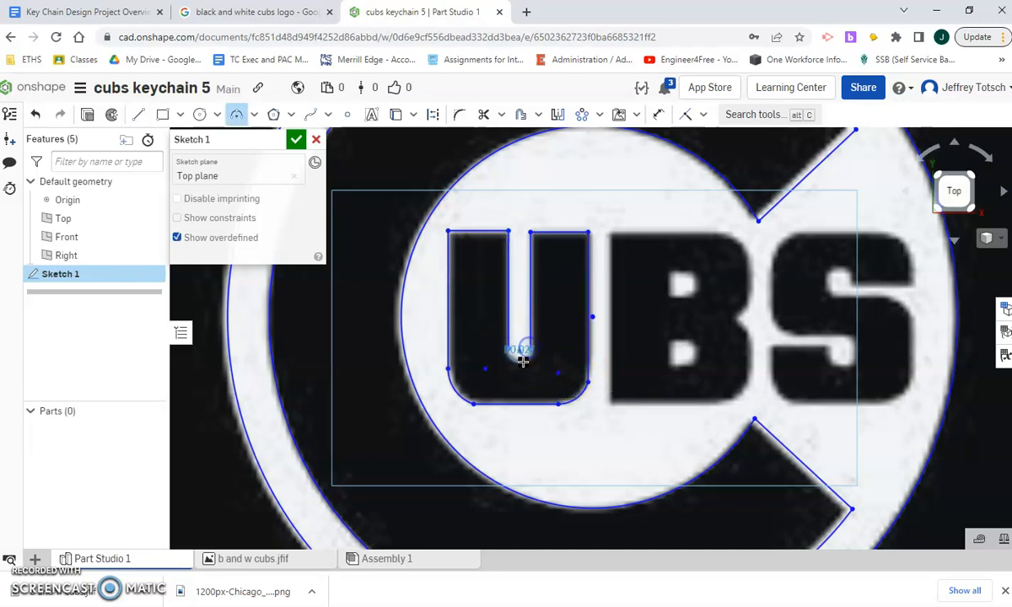
{"action": "scroll", "coordinate": [647, 425], "scroll_direction": "down", "scroll_amount": 5}
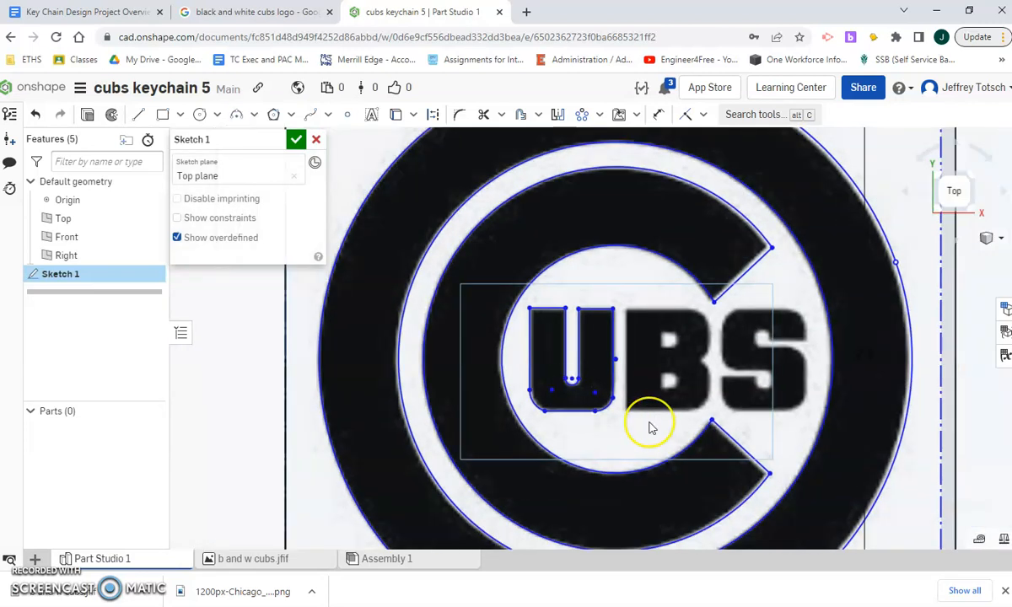
{"action": "scroll", "coordinate": [590, 363], "scroll_direction": "down", "scroll_amount": 3}
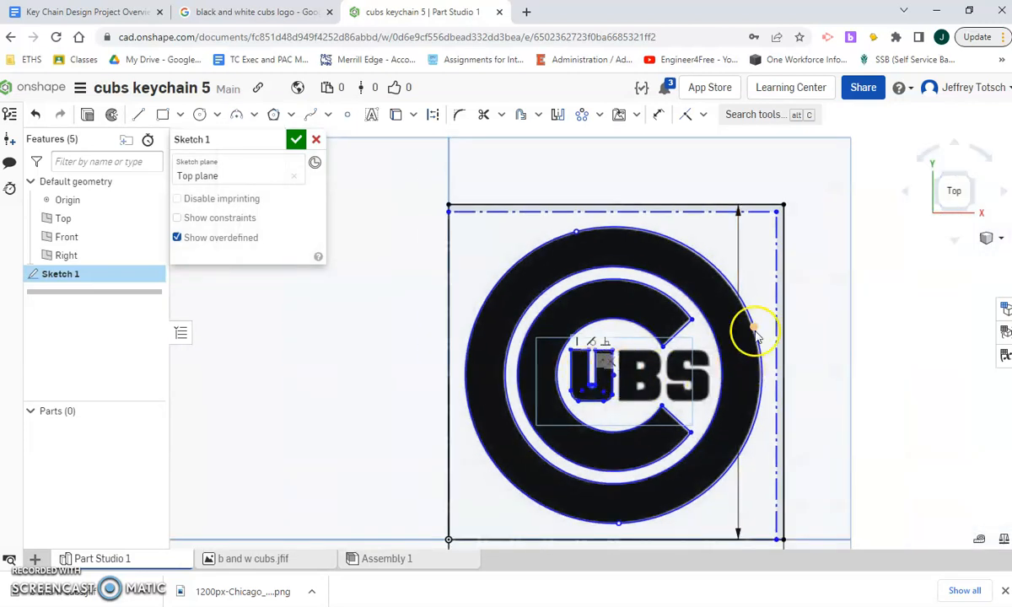
{"action": "left_click", "coordinate": [295, 139]}
{"action": "scroll", "coordinate": [731, 403], "scroll_direction": "up", "scroll_amount": 2}
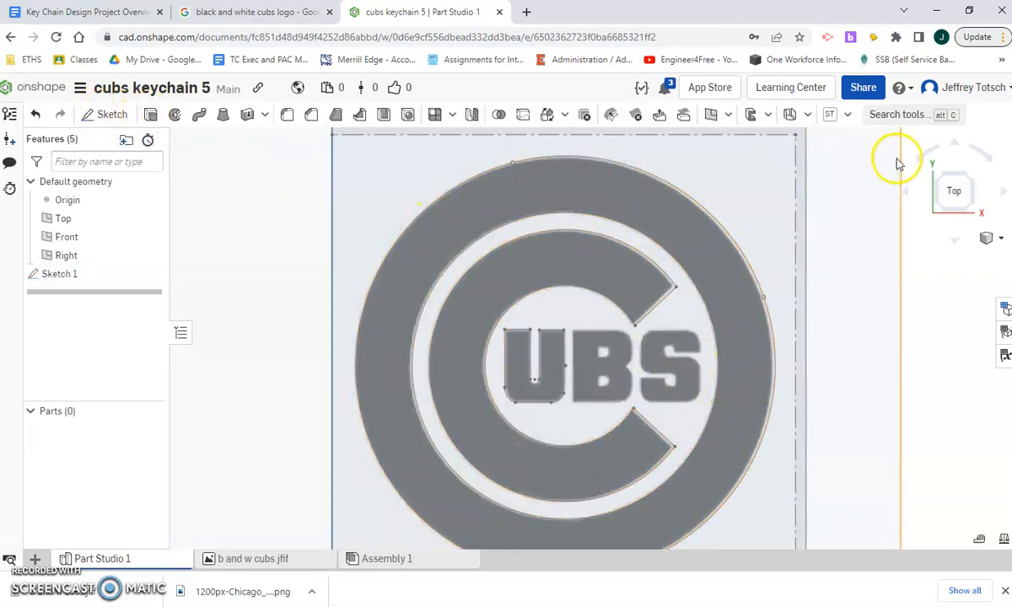
{"action": "scroll", "coordinate": [902, 169], "scroll_direction": "down", "scroll_amount": 2}
{"action": "left_click", "coordinate": [150, 114]}
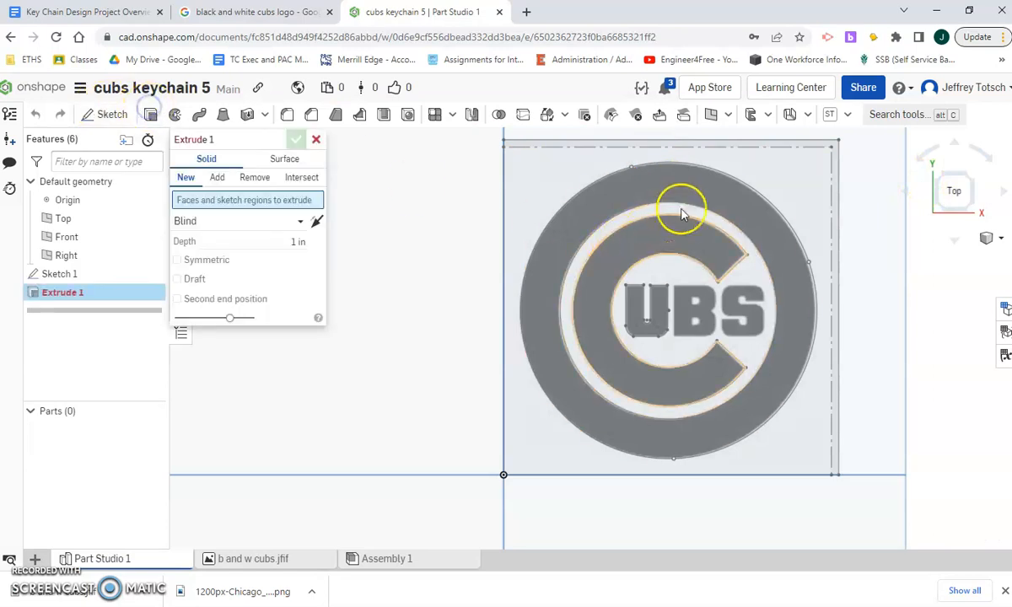
{"action": "left_click", "coordinate": [692, 166]}
{"action": "scroll", "coordinate": [779, 289], "scroll_direction": "down", "scroll_amount": 2}
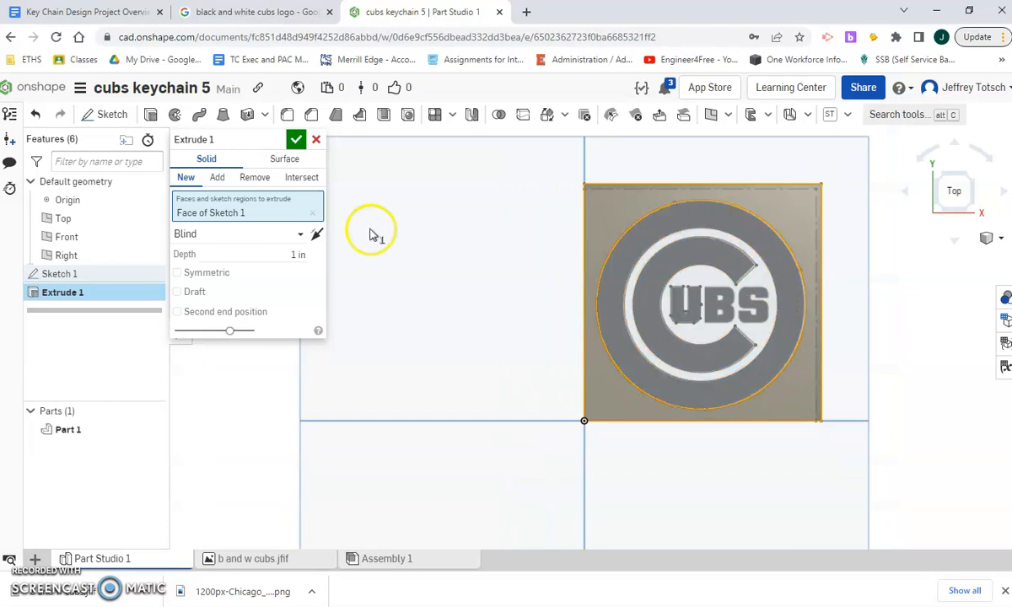
{"action": "left_click", "coordinate": [314, 141]}
Extrude all regions inside the logo's outer circle 0.125 in downward as a new solid base disc.
{"action": "left_click", "coordinate": [150, 114]}
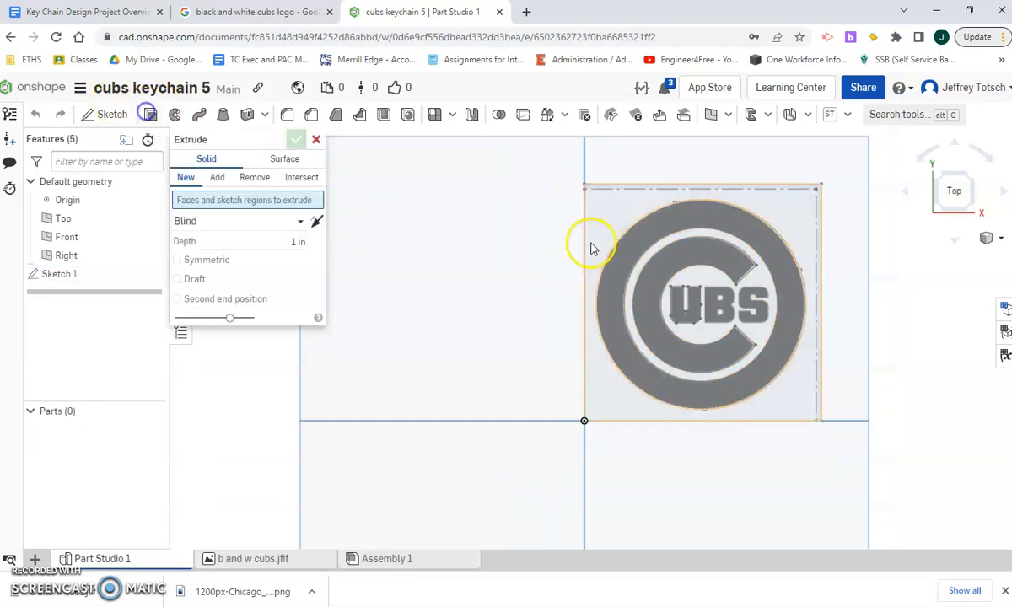
{"action": "left_click", "coordinate": [664, 230]}
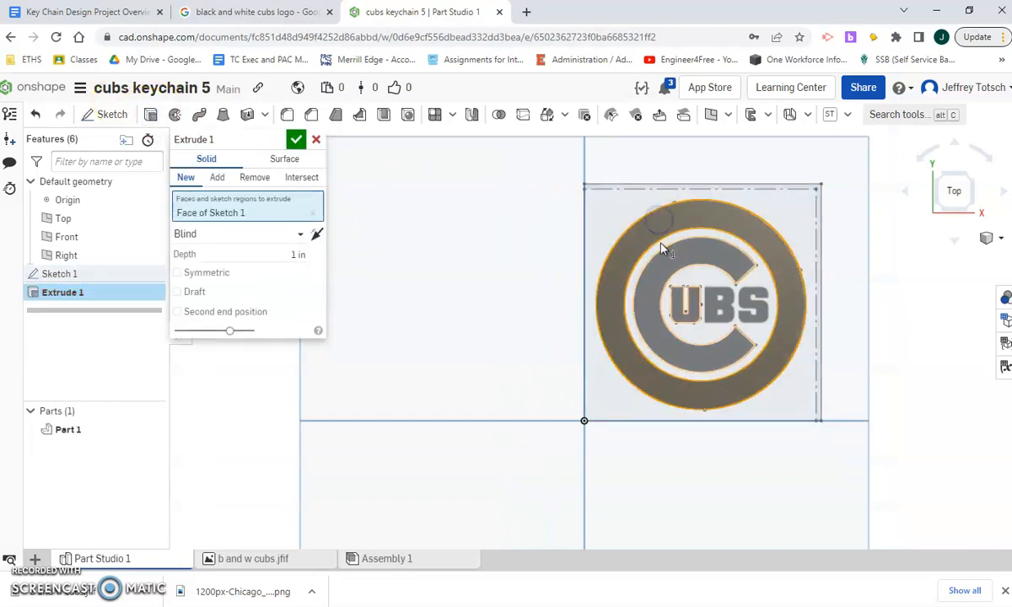
{"action": "left_click", "coordinate": [658, 250]}
{"action": "left_click", "coordinate": [657, 248]}
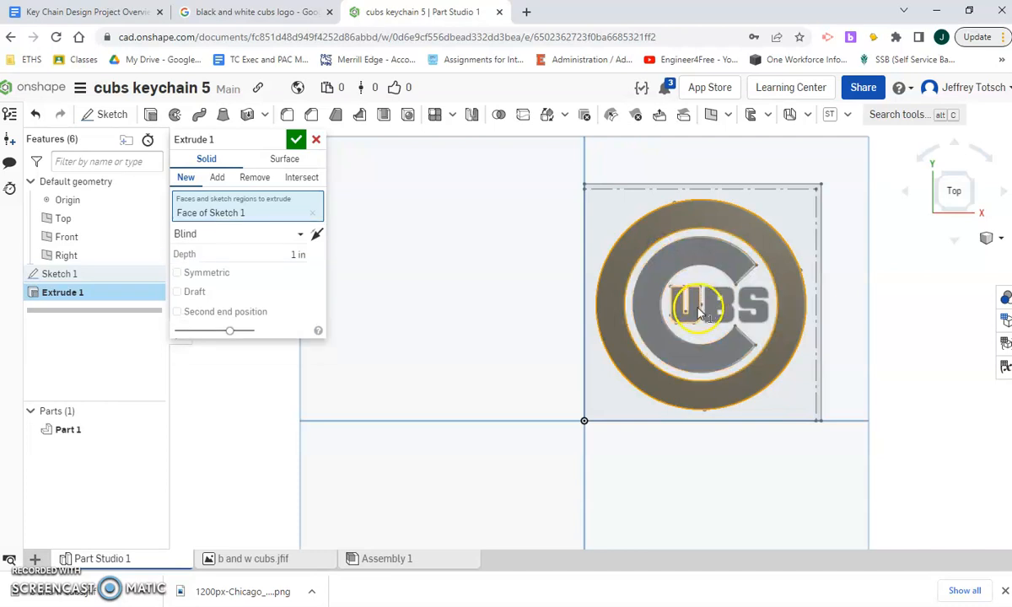
{"action": "left_click", "coordinate": [694, 310]}
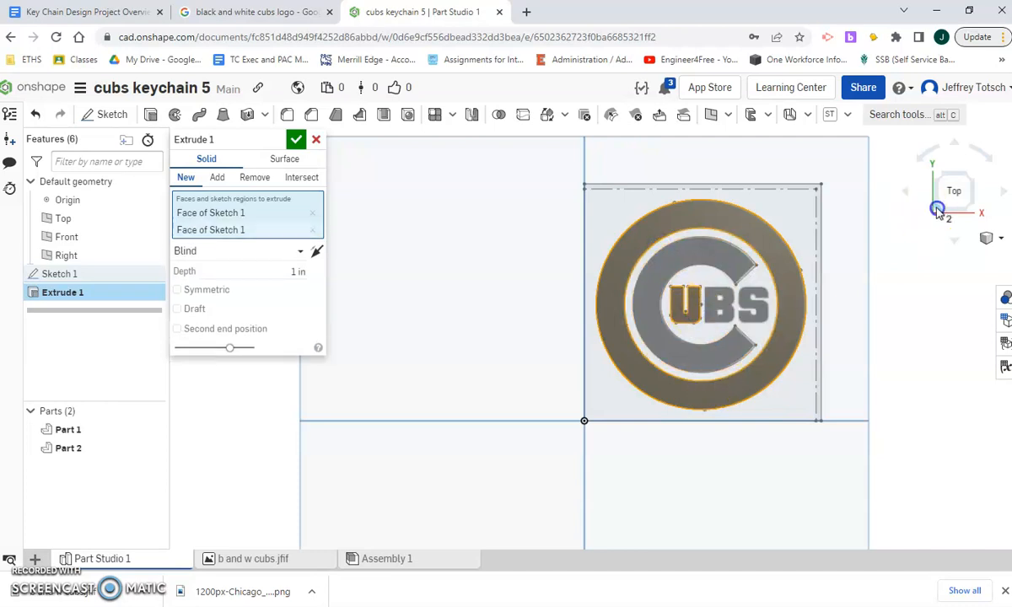
{"action": "left_click", "coordinate": [937, 209]}
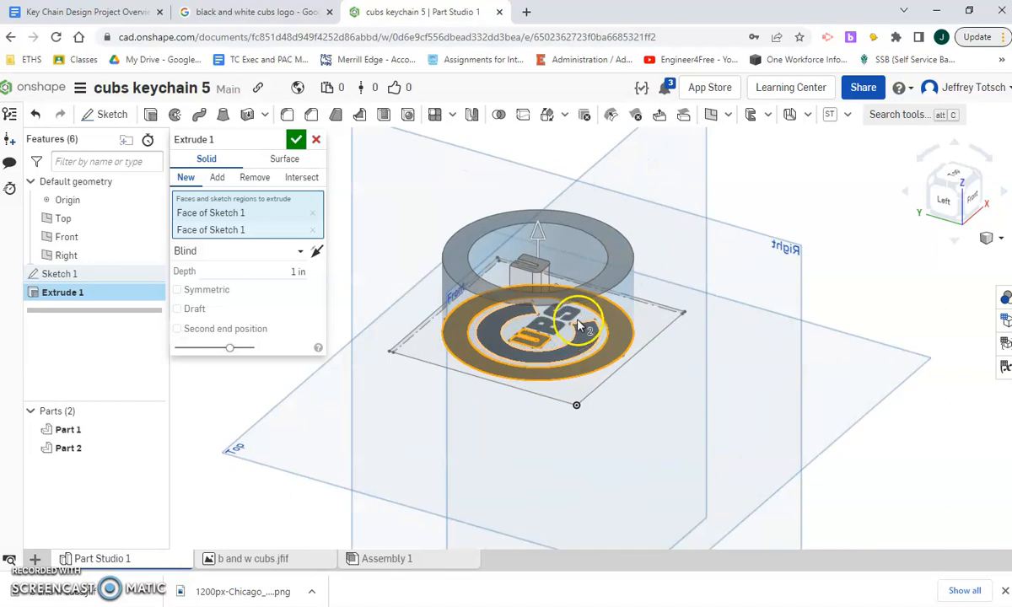
{"action": "left_click", "coordinate": [588, 340]}
{"action": "left_click", "coordinate": [547, 292]}
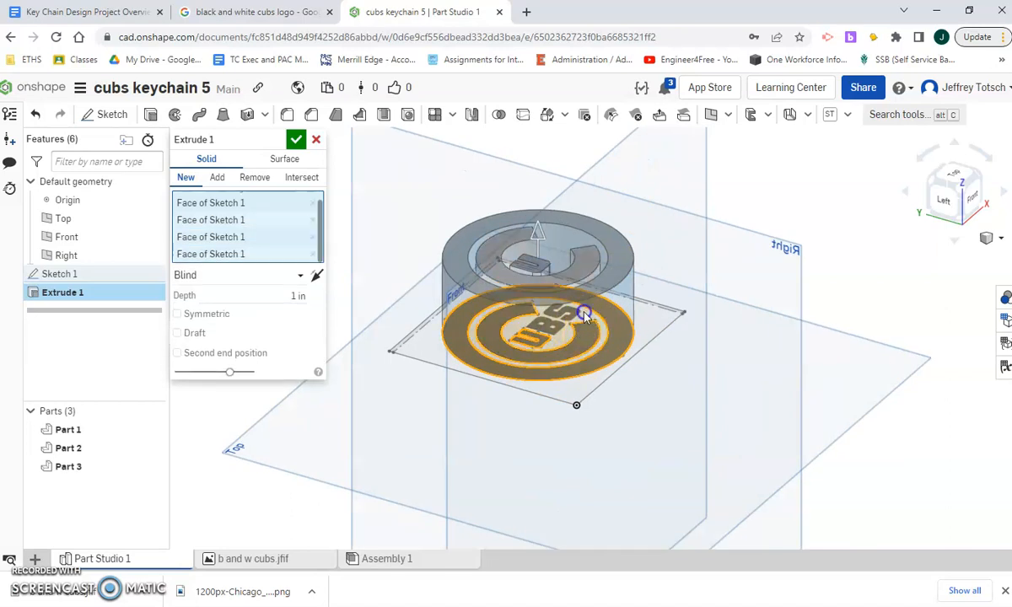
{"action": "left_click", "coordinate": [316, 276]}
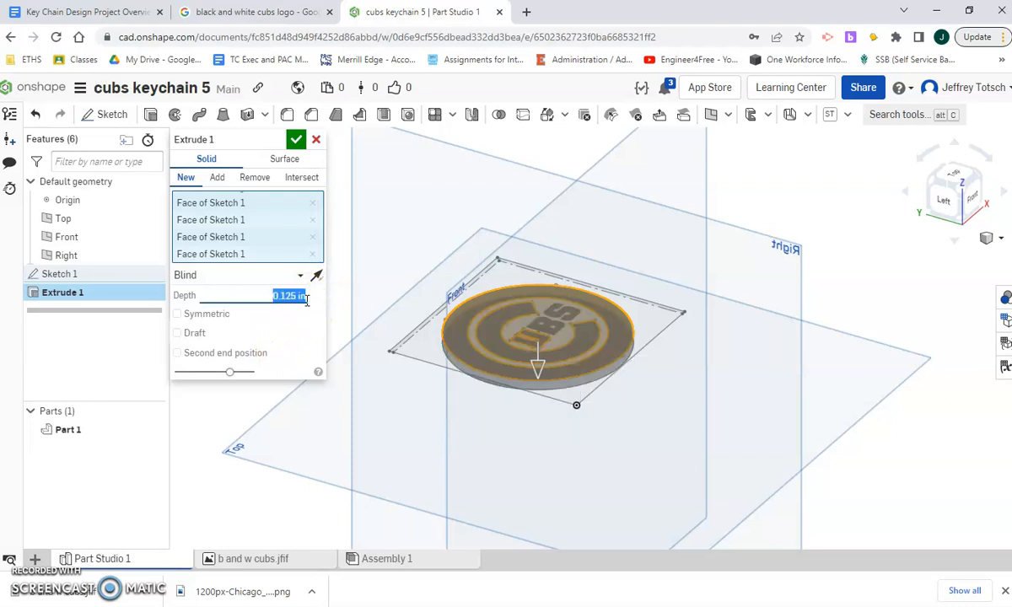
{"action": "left_click", "coordinate": [295, 140]}
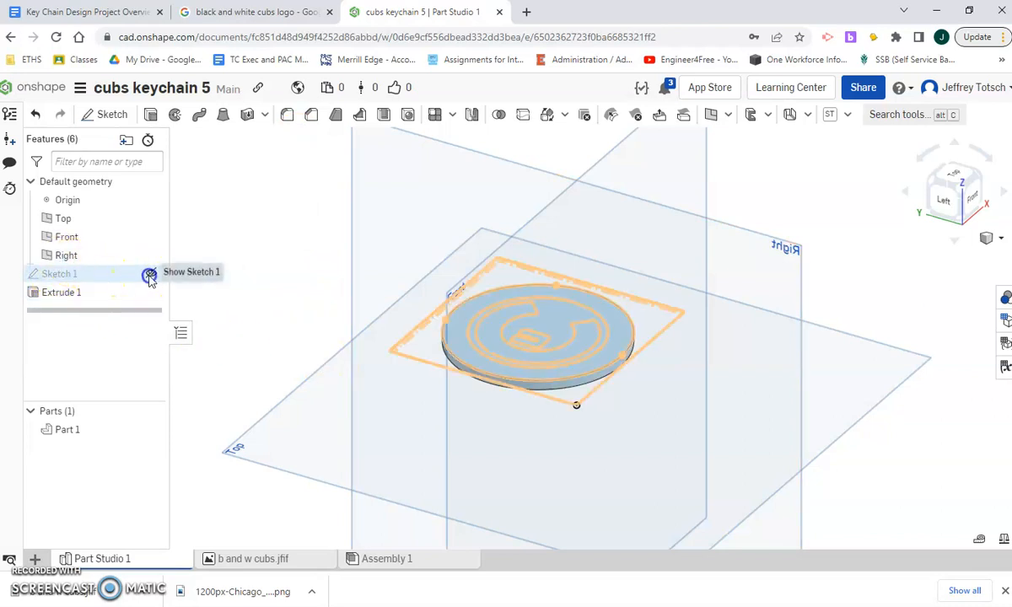
Show Sketch 1 and extrude its outer ring 0.125 in upward as an addition to the base, consulting the thickness limit in the Google Docs planning sheet.
{"action": "left_click", "coordinate": [151, 275]}
{"action": "scroll", "coordinate": [506, 305], "scroll_direction": "up", "scroll_amount": 3}
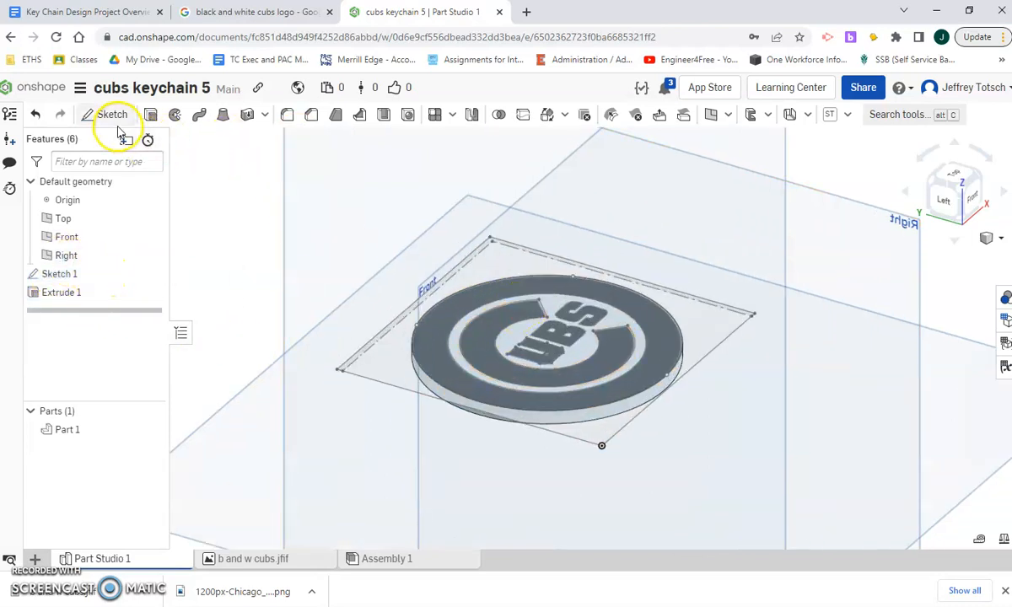
{"action": "left_click", "coordinate": [150, 115]}
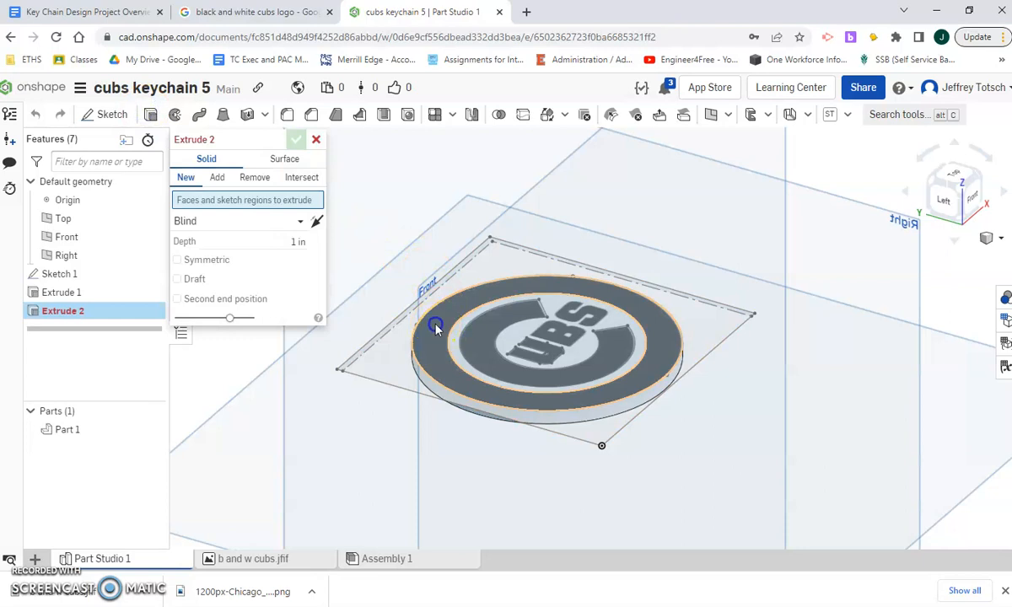
{"action": "left_click", "coordinate": [435, 327]}
{"action": "left_click", "coordinate": [294, 259]}
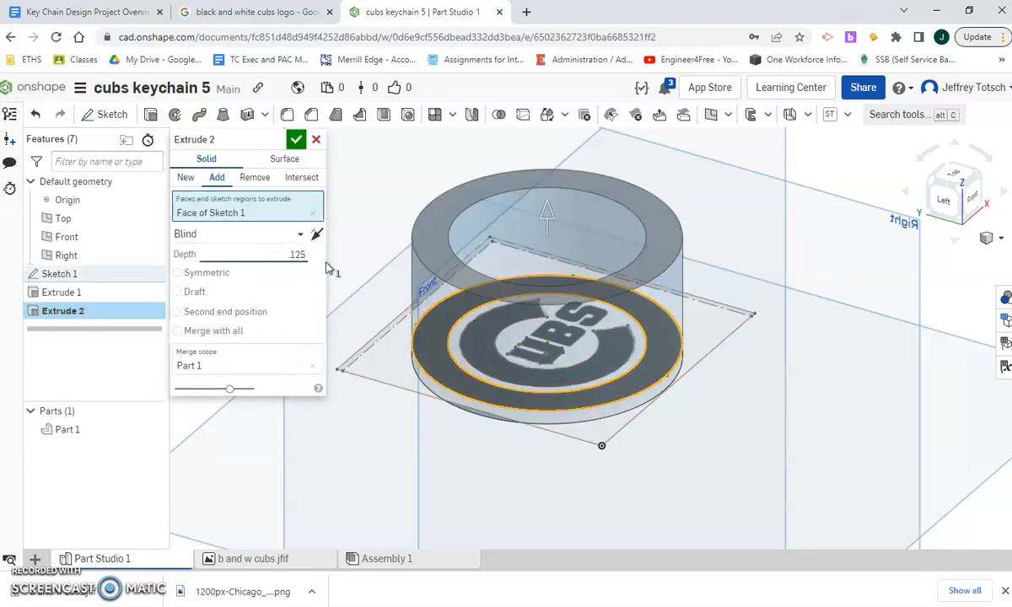
{"action": "left_click", "coordinate": [84, 12]}
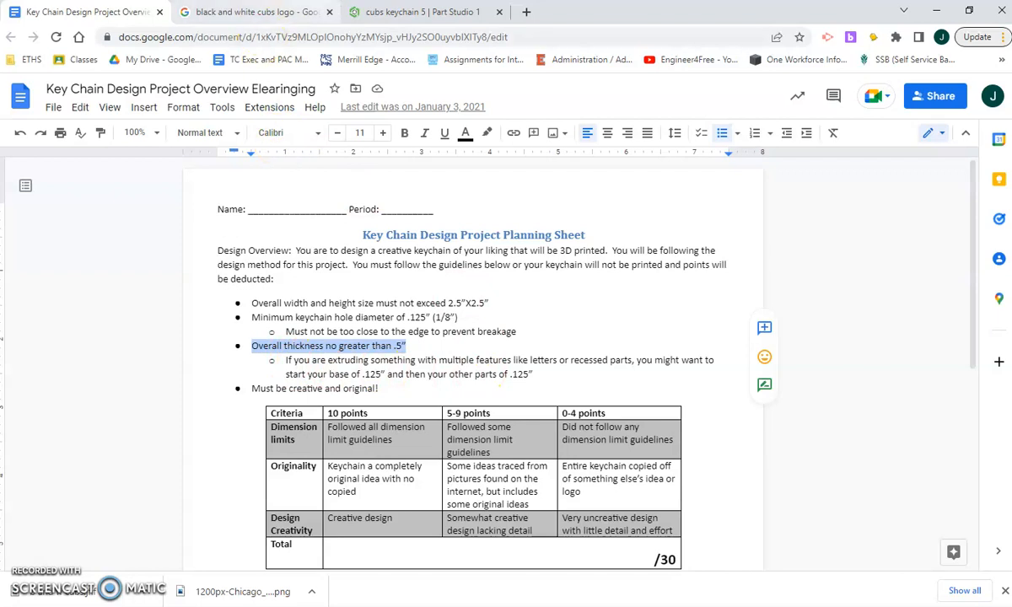
{"action": "left_click", "coordinate": [428, 12]}
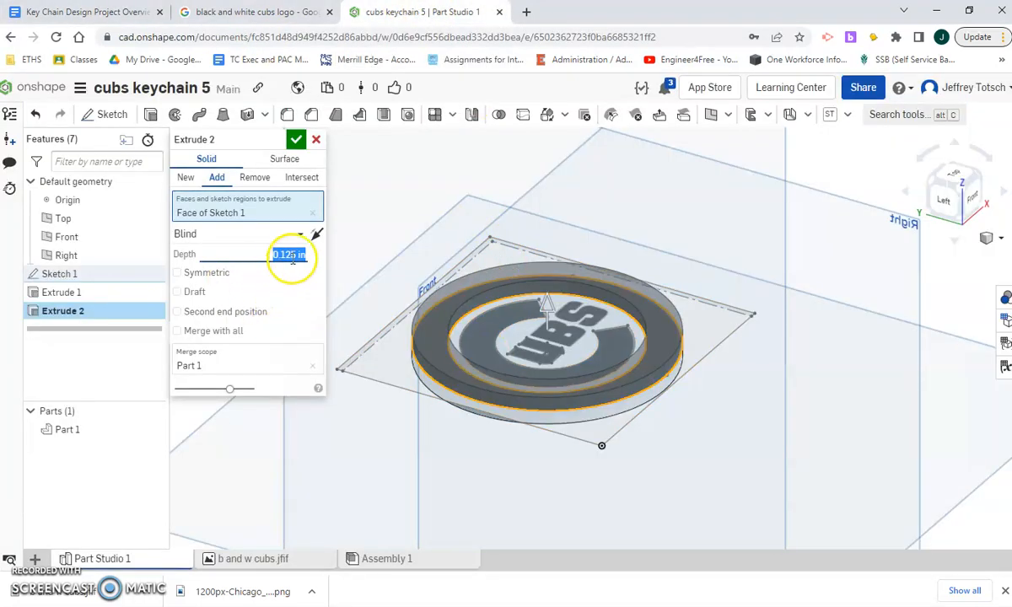
{"action": "left_click", "coordinate": [297, 140]}
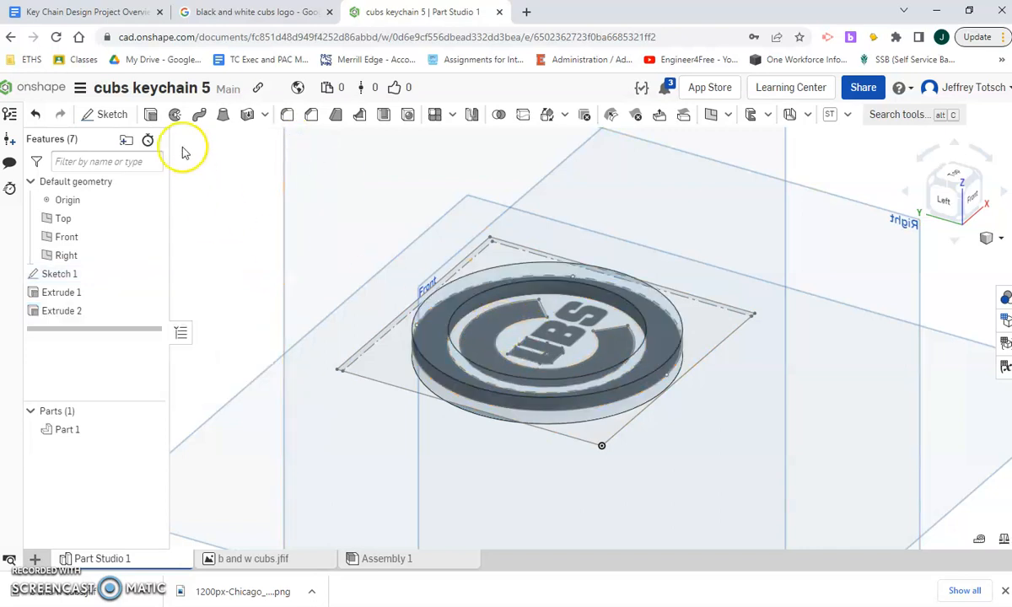
Extrude the C-shaped region 3/16 in upward and add it to the base disc.
{"action": "left_click", "coordinate": [153, 115]}
{"action": "left_click", "coordinate": [475, 326]}
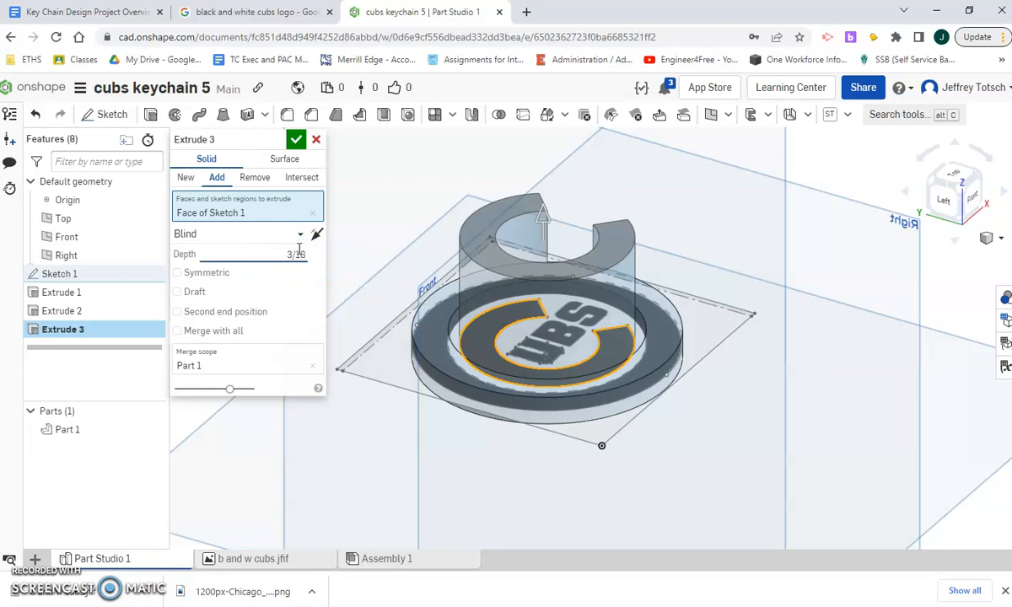
{"action": "key", "text": "Return"}
{"action": "scroll", "coordinate": [574, 378], "scroll_direction": "up", "scroll_amount": 2}
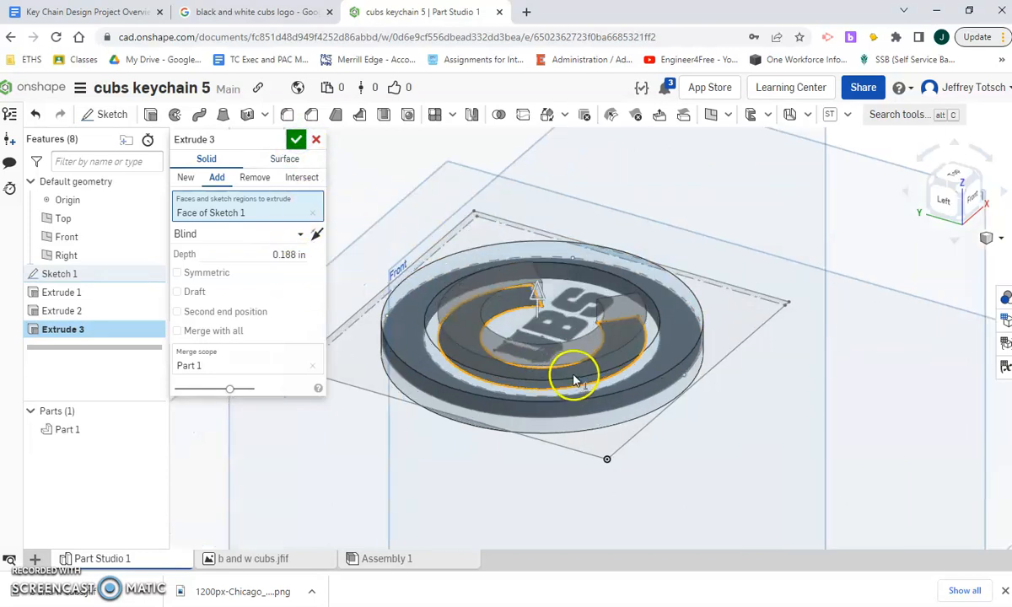
{"action": "scroll", "coordinate": [573, 378], "scroll_direction": "up", "scroll_amount": 2}
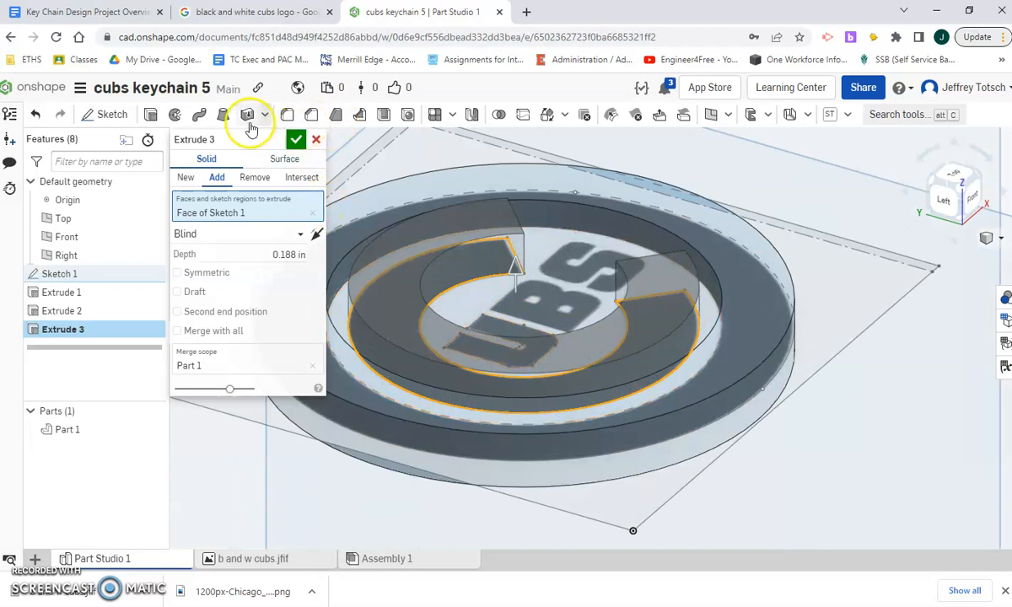
Extrude the letter U region 0.125 in upward and add it to the base disc.
{"action": "left_click", "coordinate": [153, 115]}
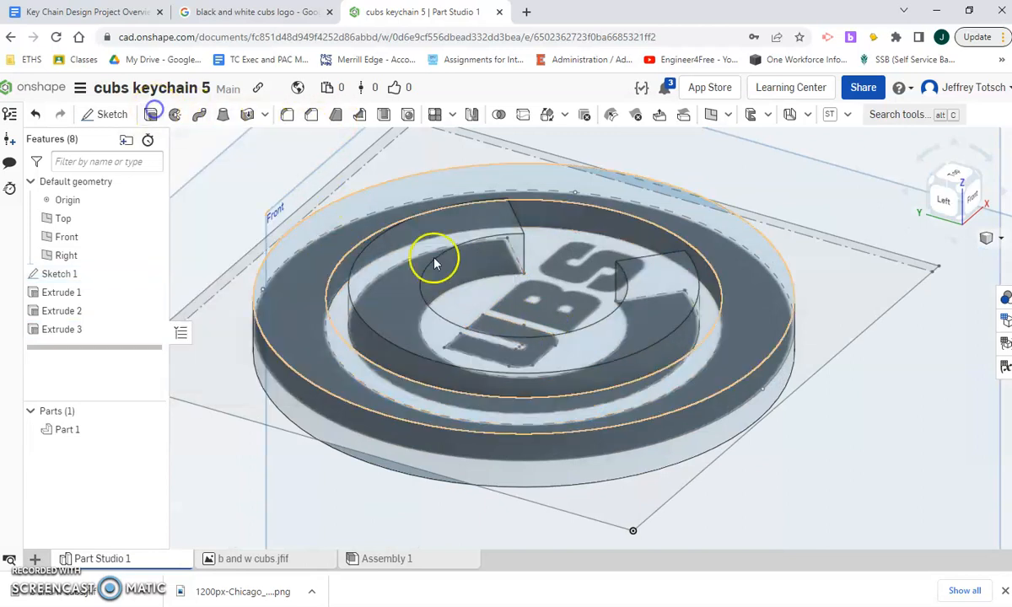
{"action": "left_click", "coordinate": [514, 333]}
{"action": "left_click", "coordinate": [296, 257]}
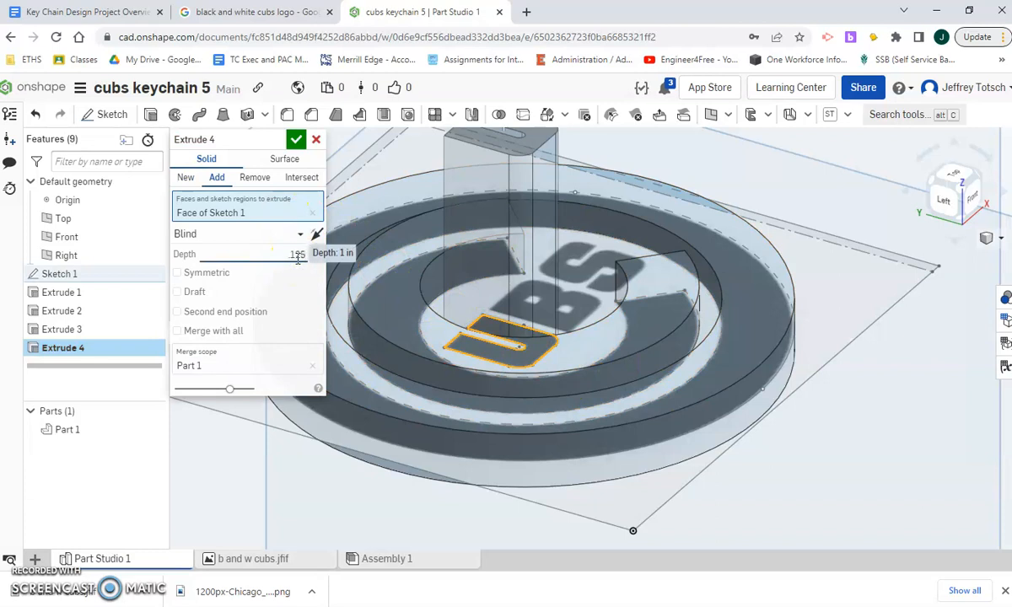
{"action": "left_click", "coordinate": [295, 139]}
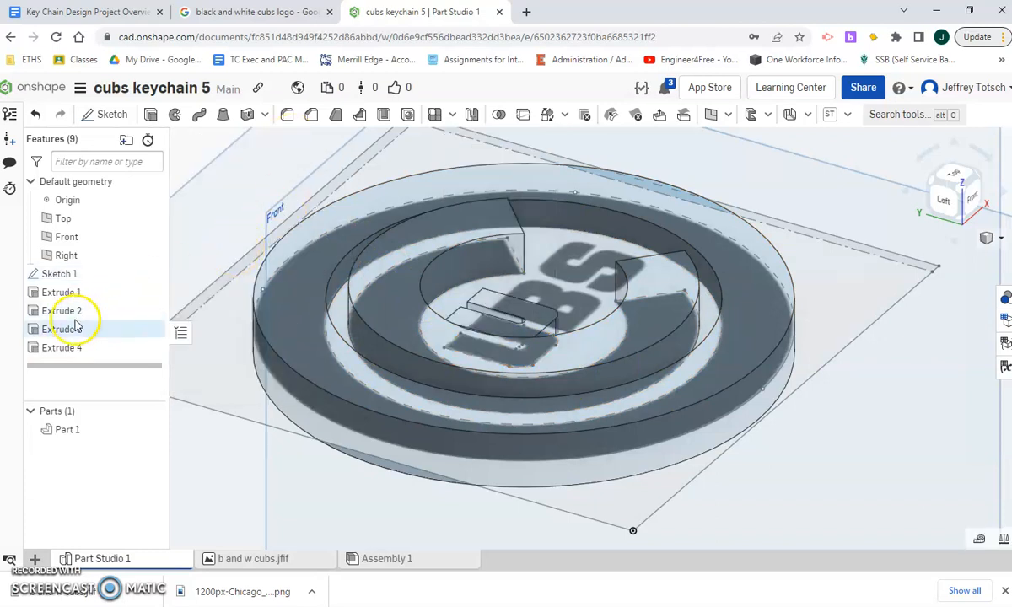
Hide Sketch 1 and inspect the raised ring, C and U on the solid keychain.
{"action": "left_click", "coordinate": [152, 273]}
{"action": "scroll", "coordinate": [595, 328], "scroll_direction": "down", "scroll_amount": 2}
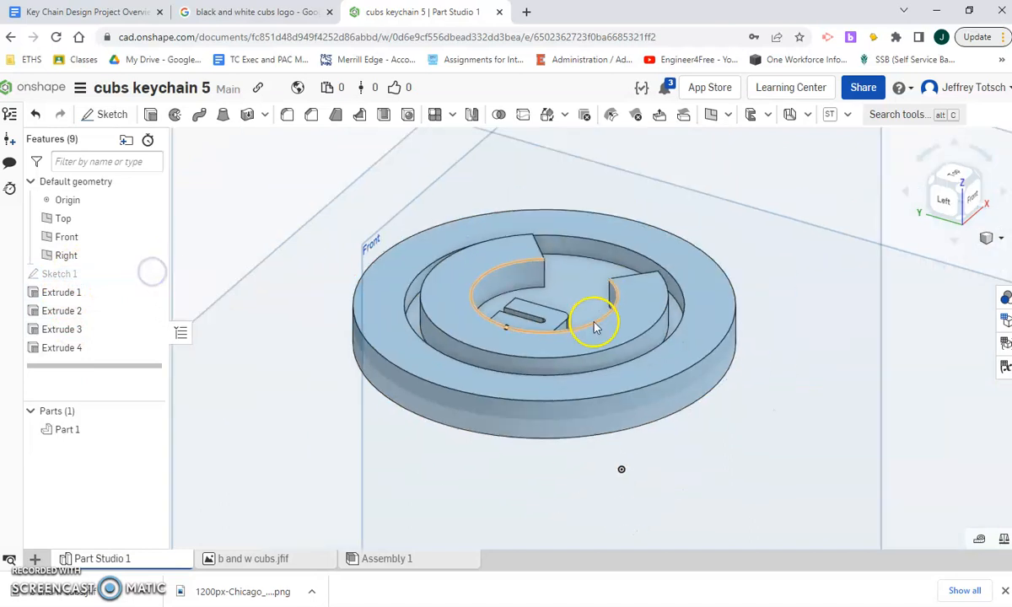
{"action": "scroll", "coordinate": [595, 328], "scroll_direction": "down", "scroll_amount": 1}
{"action": "left_click", "coordinate": [934, 189]}
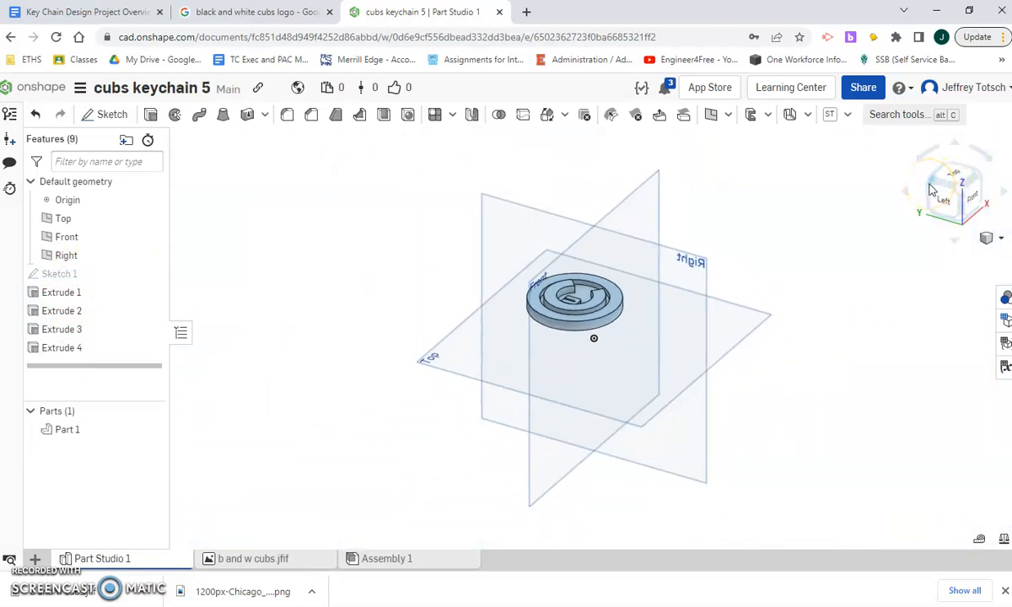
{"action": "scroll", "coordinate": [520, 329], "scroll_direction": "up", "scroll_amount": 5}
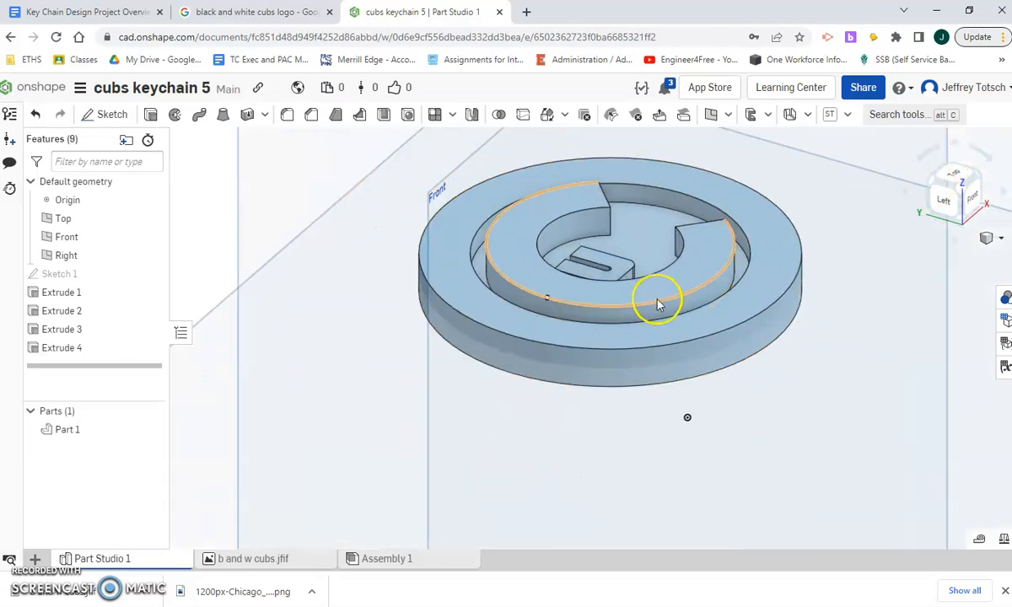
{"action": "scroll", "coordinate": [659, 304], "scroll_direction": "up", "scroll_amount": 1}
{"action": "middle_click_drag", "start_coordinate": [651, 303], "coordinate": [564, 461]}
{"action": "scroll", "coordinate": [576, 355], "scroll_direction": "down", "scroll_amount": 4}
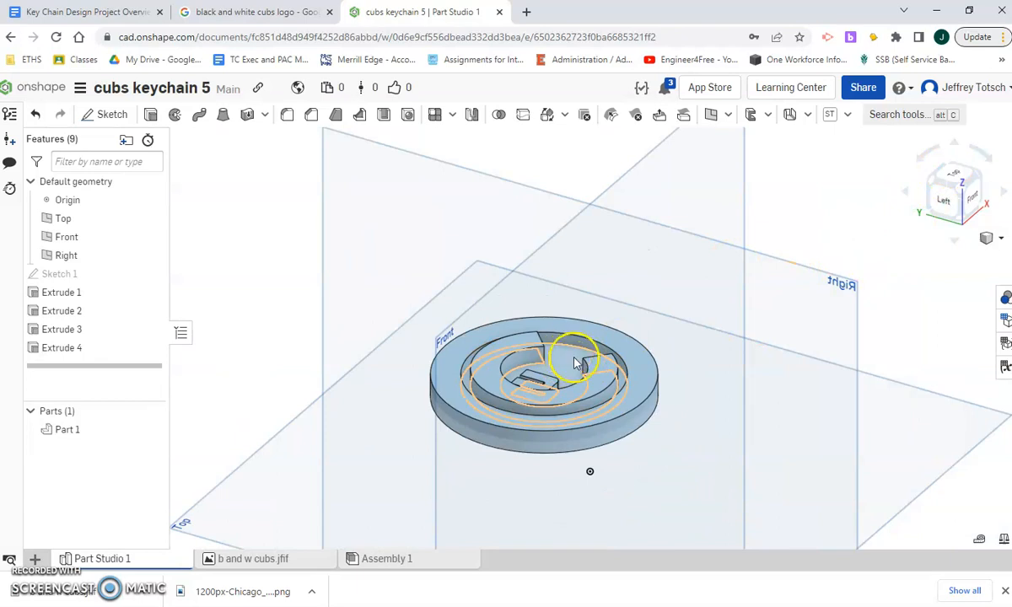
{"action": "left_click", "coordinate": [955, 215]}
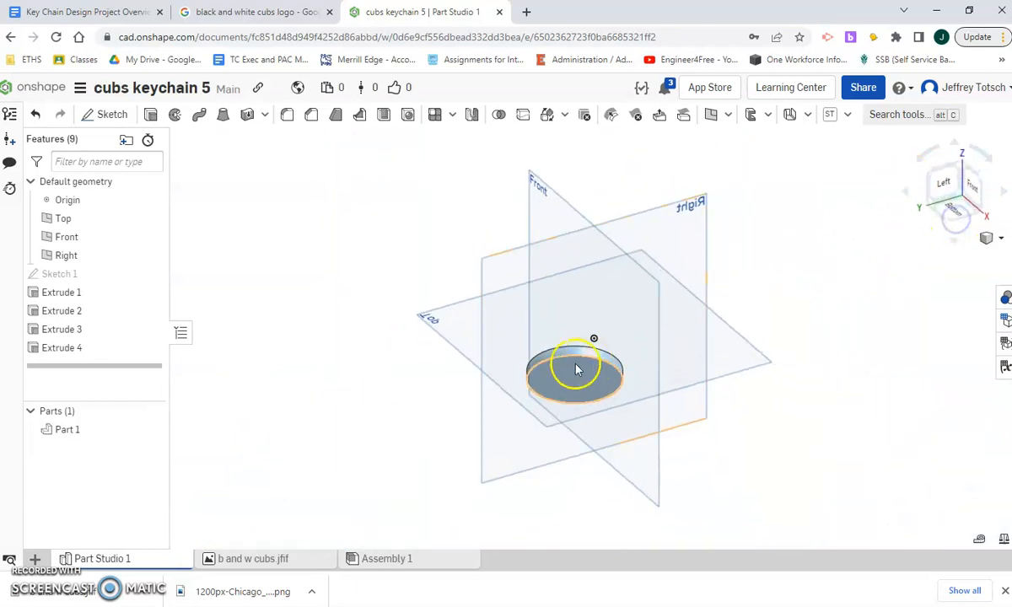
{"action": "scroll", "coordinate": [578, 389], "scroll_direction": "up", "scroll_amount": 3}
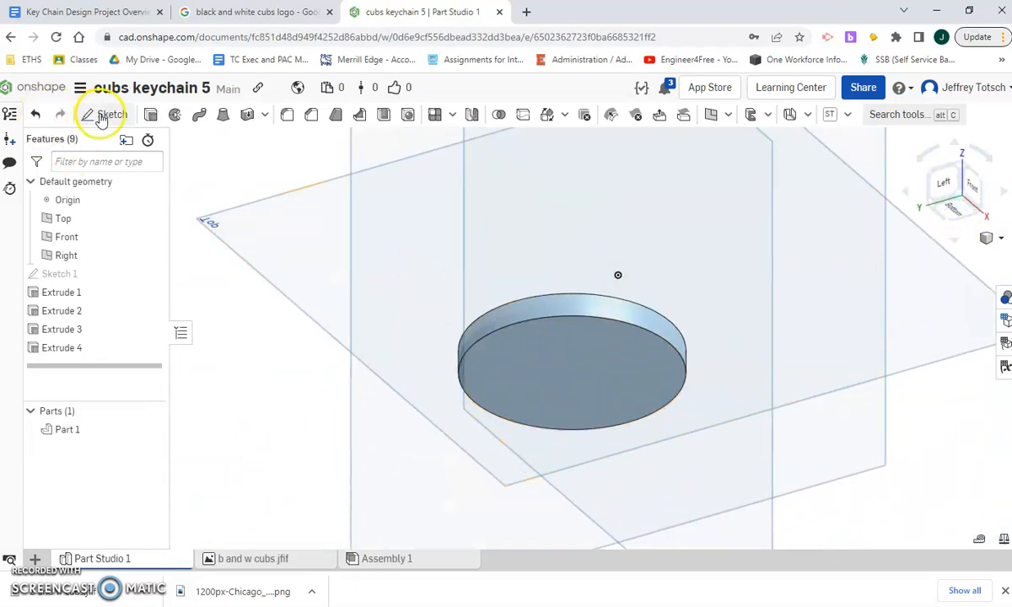
{"action": "left_click", "coordinate": [103, 113]}
{"action": "left_click", "coordinate": [595, 362]}
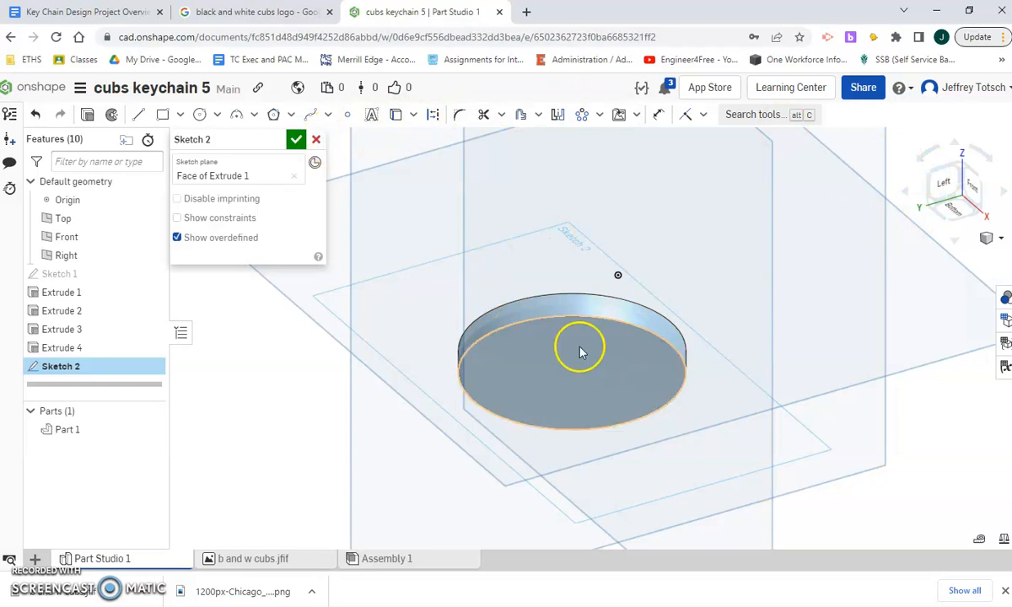
{"action": "left_click", "coordinate": [318, 140]}
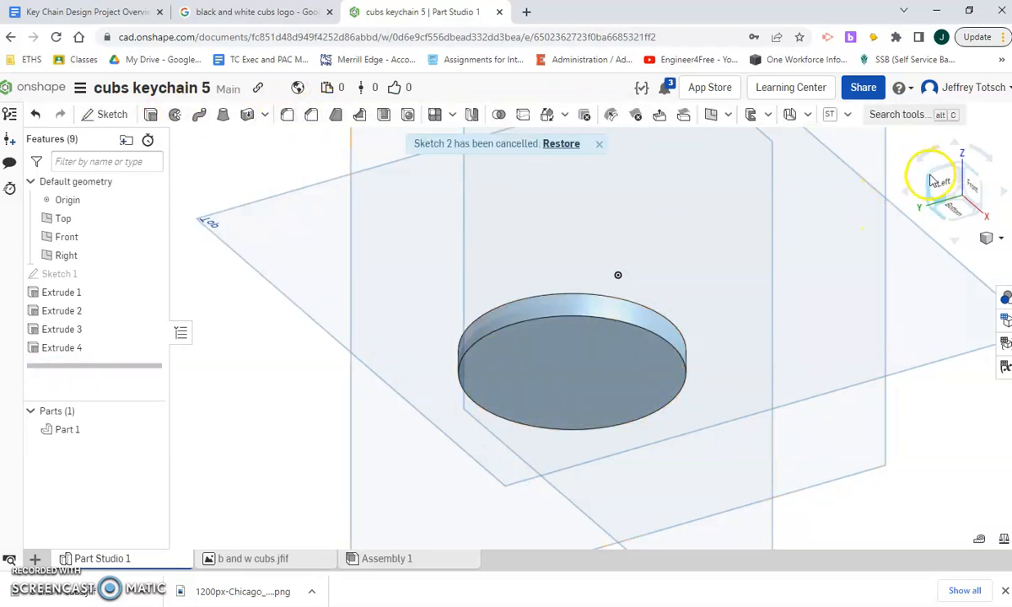
Fillet the upper and lower outer edges of the keychain's rim with a 0.125 in radius.
{"action": "left_click", "coordinate": [957, 168]}
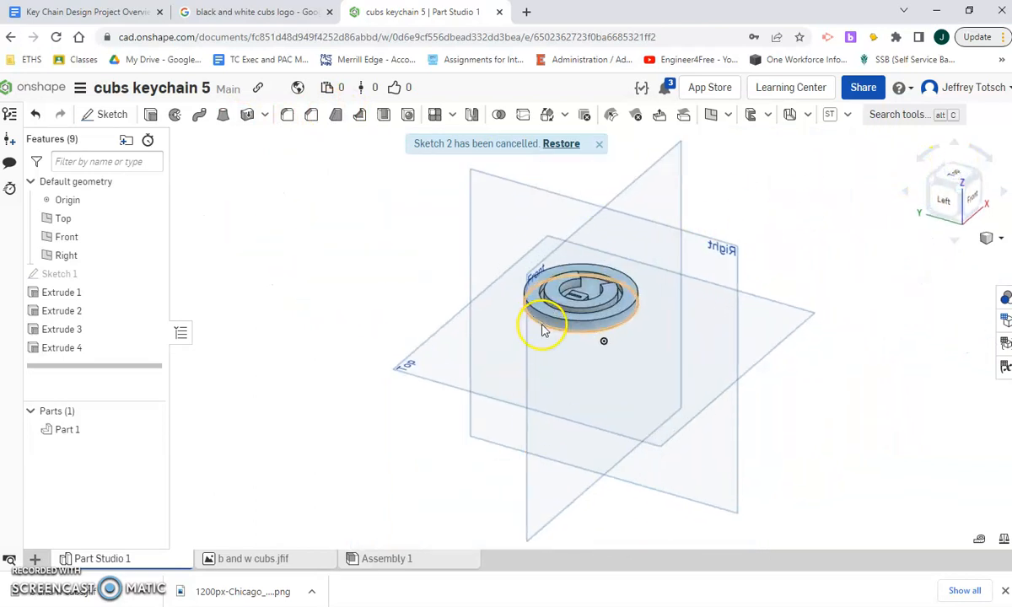
{"action": "scroll", "coordinate": [543, 330], "scroll_direction": "up", "scroll_amount": 3}
{"action": "left_click", "coordinate": [288, 117]}
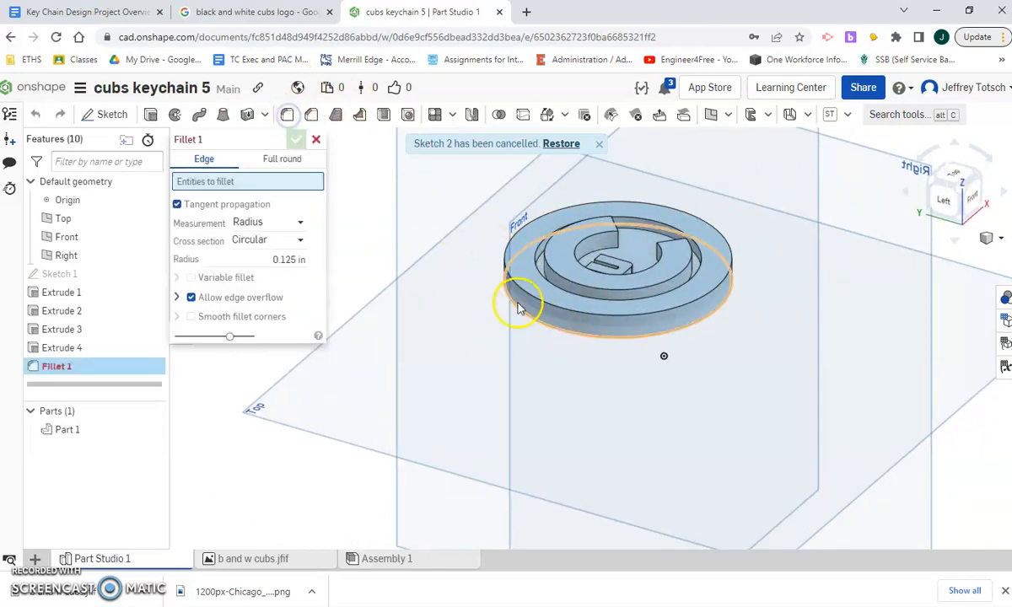
{"action": "left_click", "coordinate": [582, 321]}
{"action": "scroll", "coordinate": [528, 312], "scroll_direction": "up", "scroll_amount": 2}
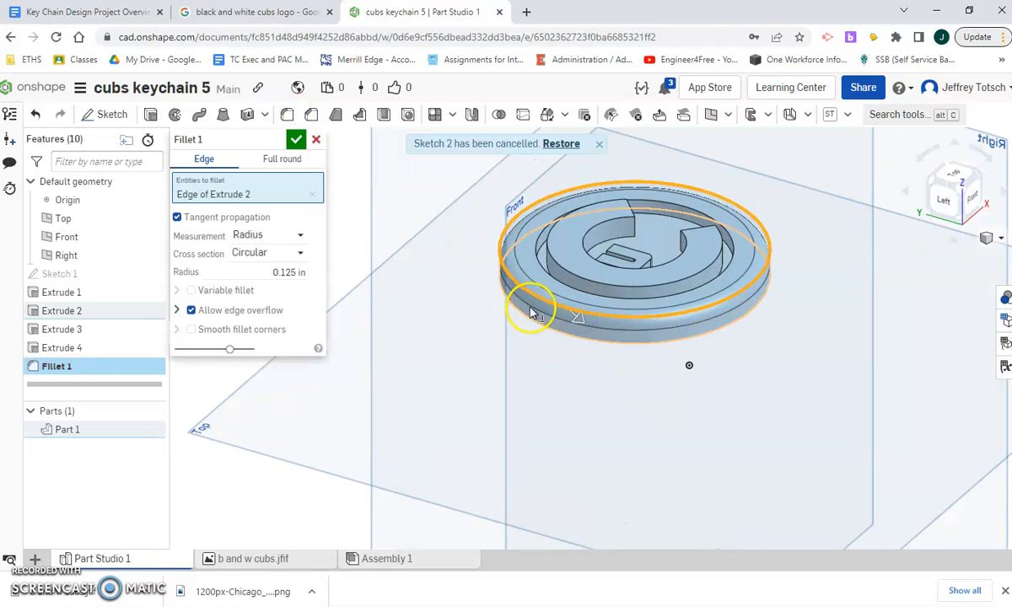
{"action": "left_click", "coordinate": [618, 352]}
{"action": "scroll", "coordinate": [599, 256], "scroll_direction": "up", "scroll_amount": 2}
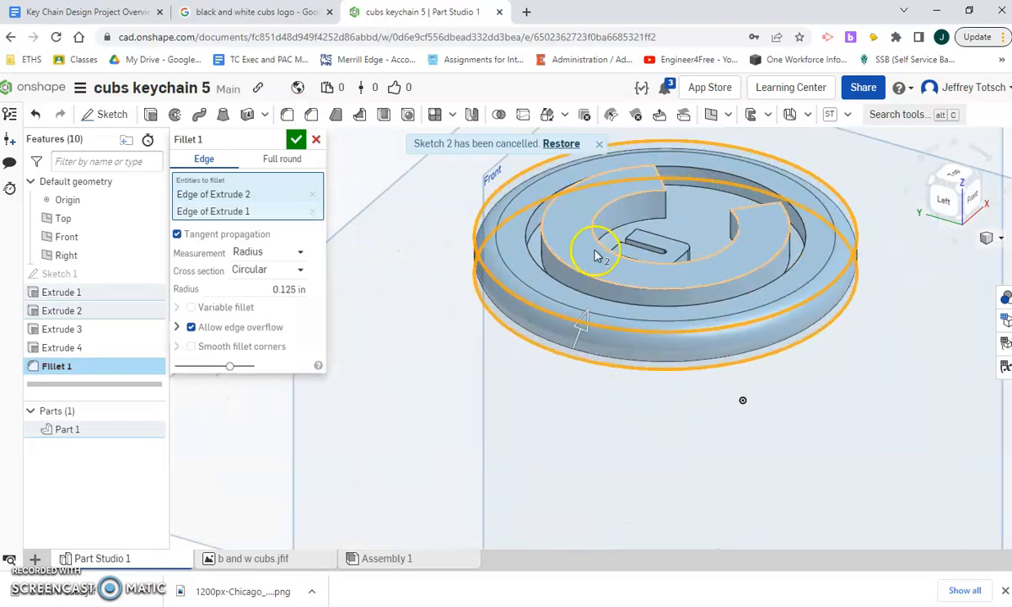
{"action": "left_click", "coordinate": [296, 140]}
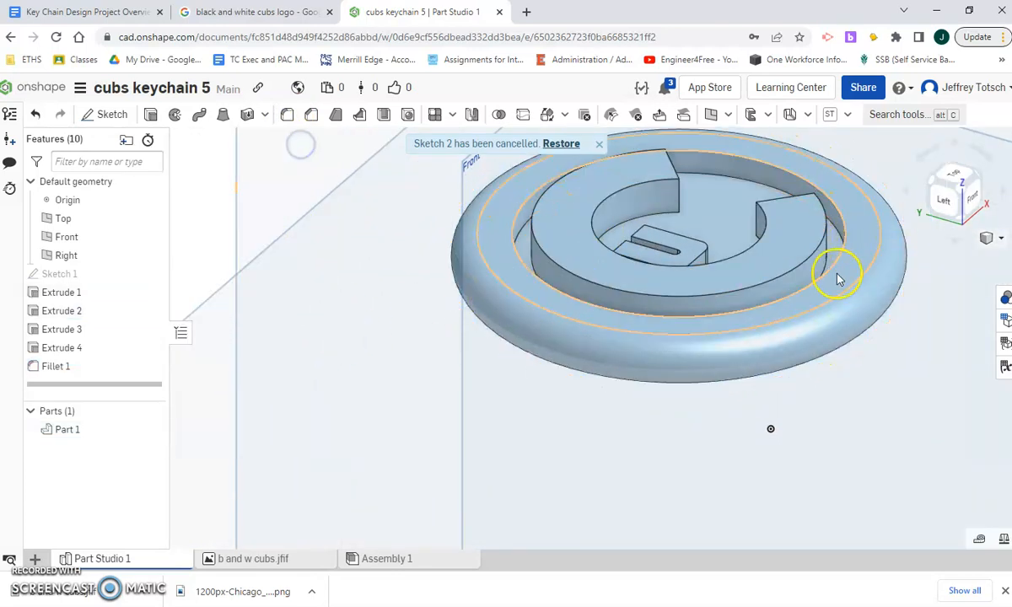
Sketch a 0.125 in diameter circle on the recessed base face, in the opening of the C.
{"action": "middle_click_drag", "start_coordinate": [836, 276], "coordinate": [633, 407]}
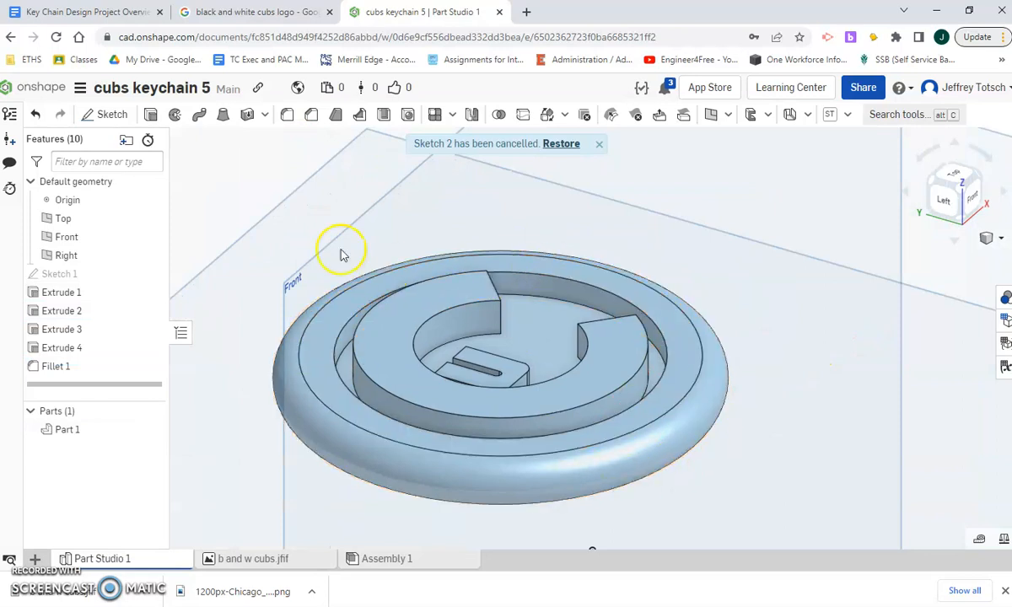
{"action": "left_click", "coordinate": [103, 114]}
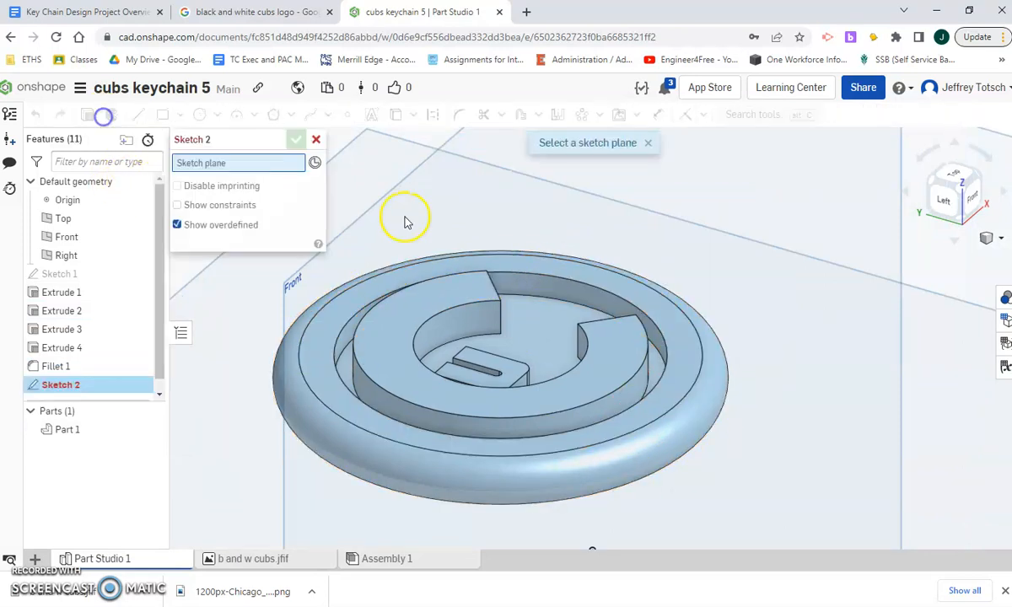
{"action": "left_click", "coordinate": [570, 313]}
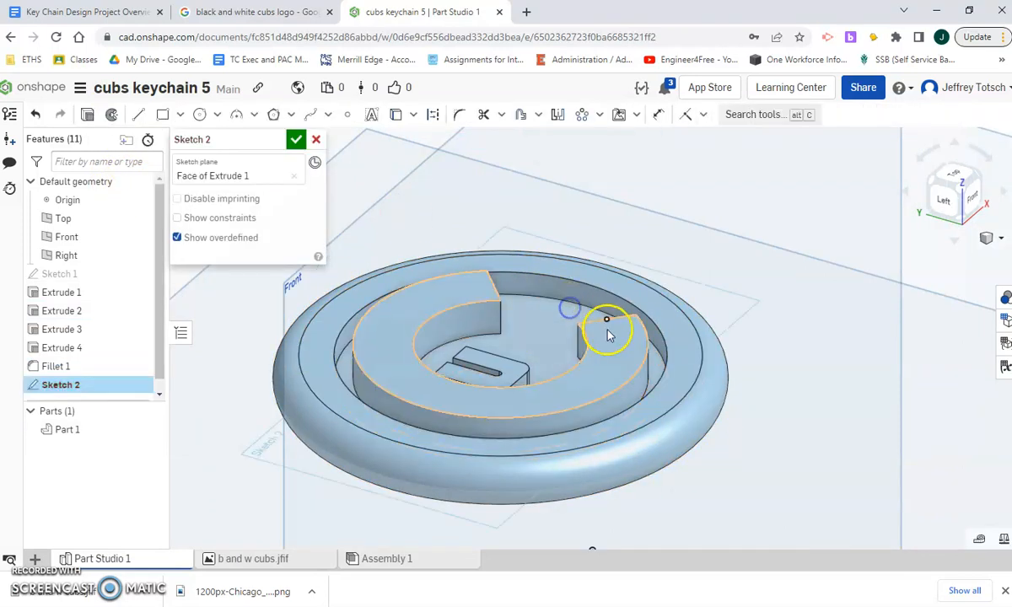
{"action": "left_click", "coordinate": [956, 172]}
{"action": "scroll", "coordinate": [797, 220], "scroll_direction": "up", "scroll_amount": 5}
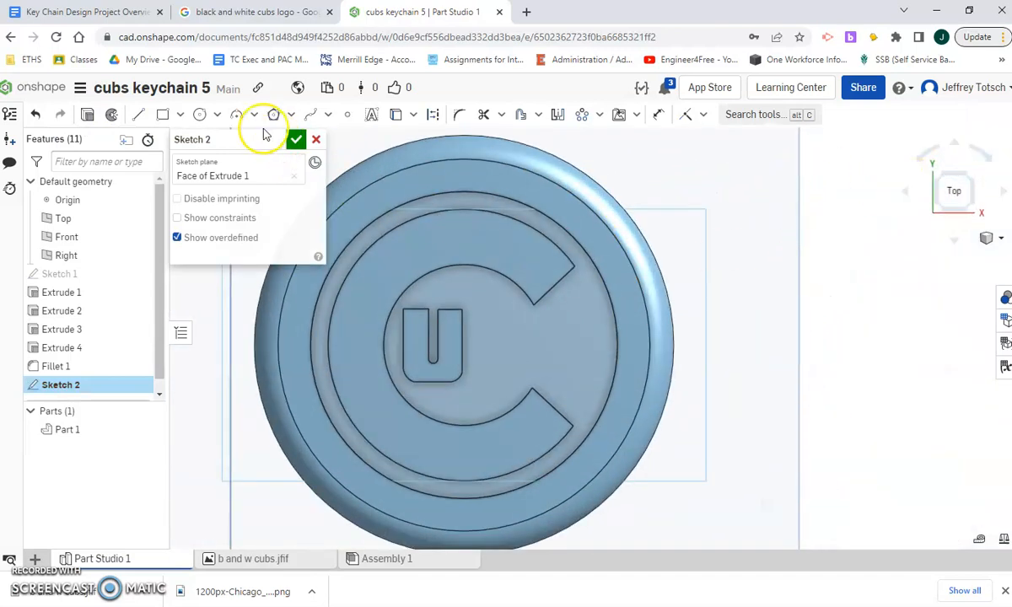
{"action": "left_click", "coordinate": [200, 113]}
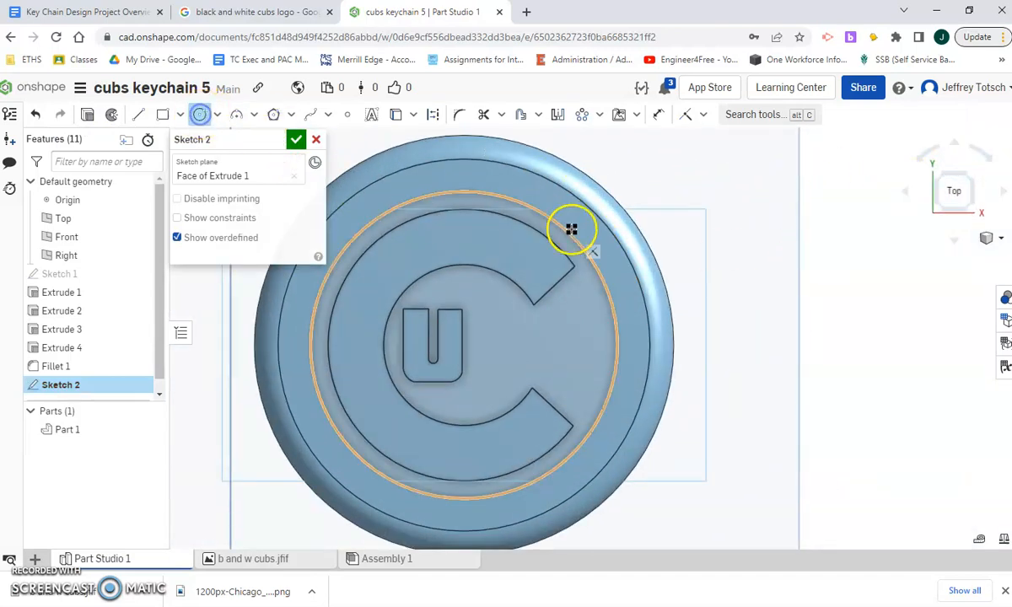
{"action": "left_click", "coordinate": [580, 347]}
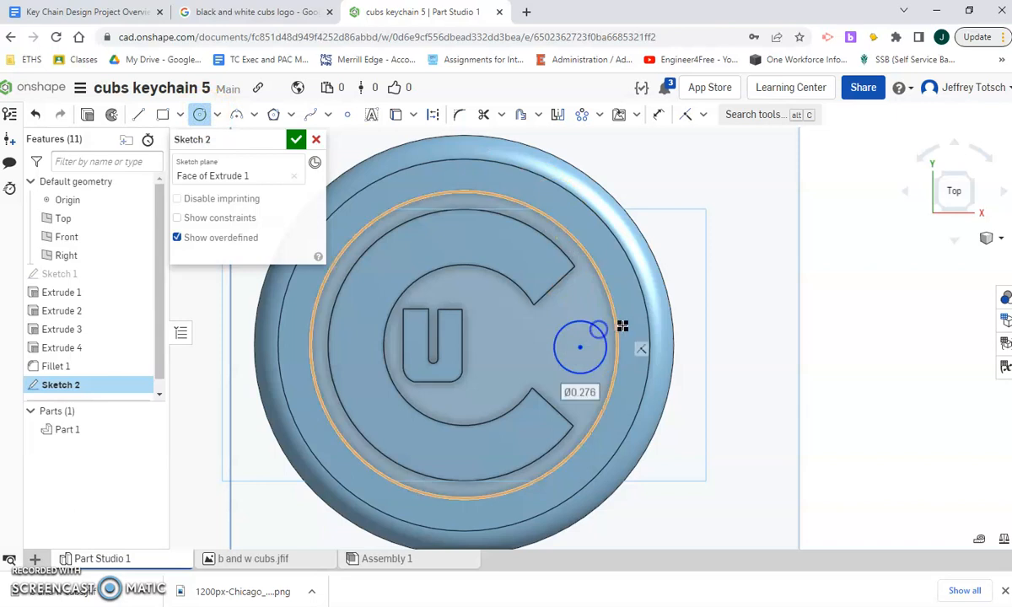
{"action": "left_click", "coordinate": [607, 343]}
{"action": "key", "text": "Return"}
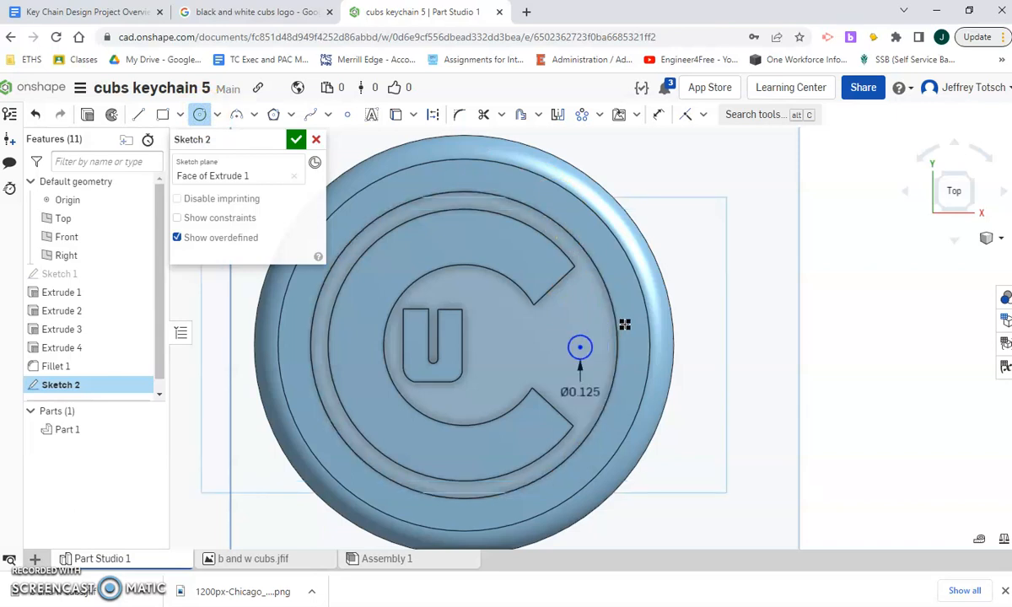
{"action": "left_click", "coordinate": [296, 142]}
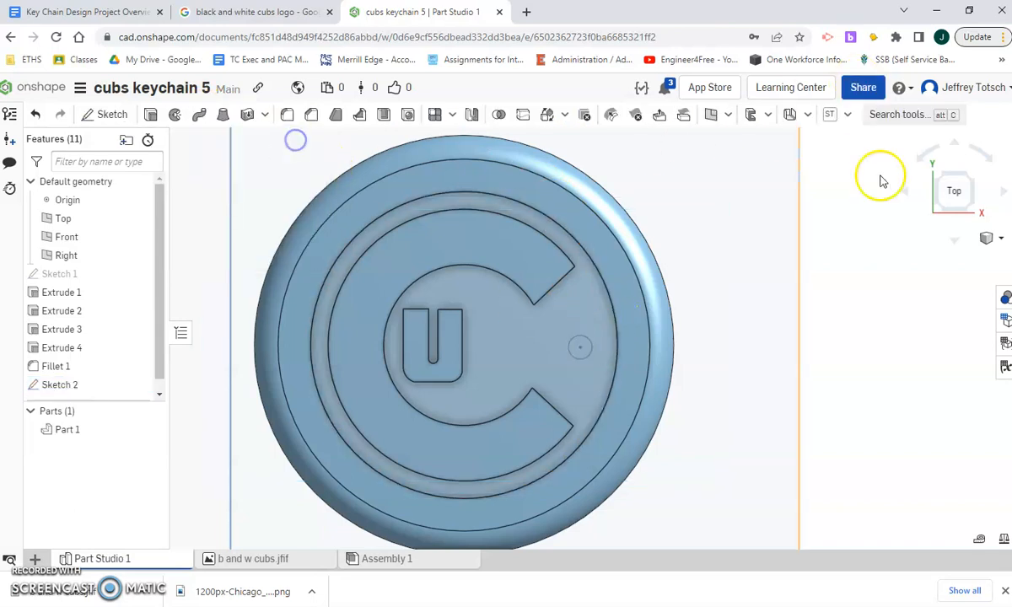
Cut the small circle through all of the keychain with a Remove extrude to make the key ring hole.
{"action": "left_click", "coordinate": [939, 211]}
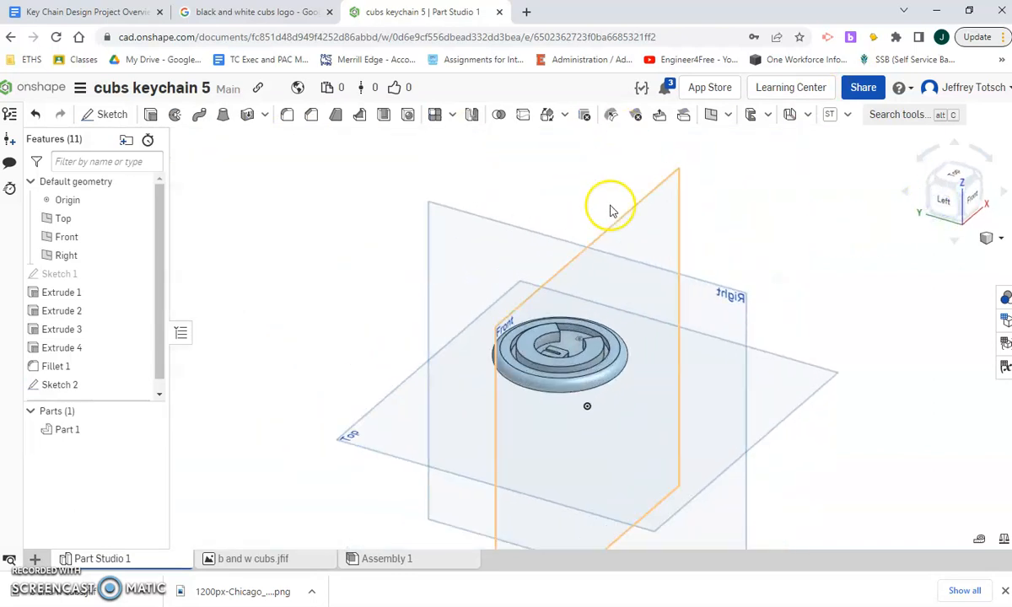
{"action": "scroll", "coordinate": [603, 396], "scroll_direction": "up", "scroll_amount": 5}
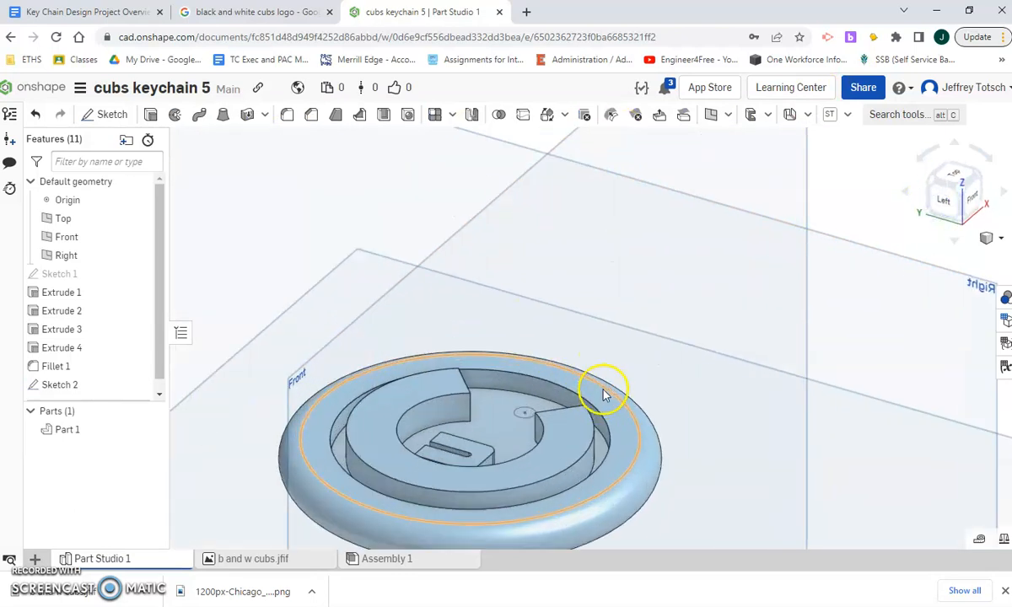
{"action": "left_click", "coordinate": [150, 115]}
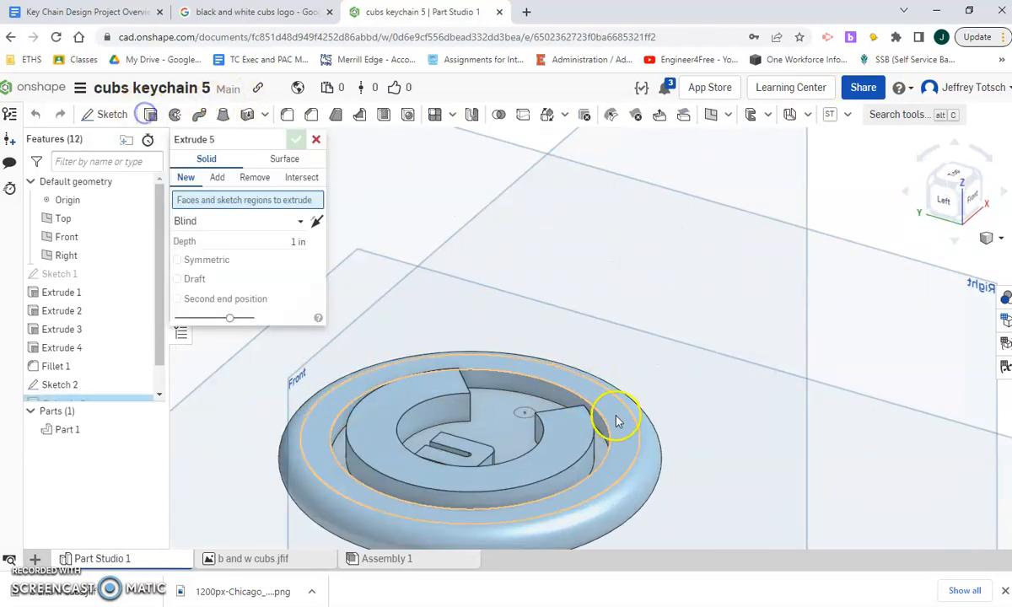
{"action": "left_click", "coordinate": [527, 413]}
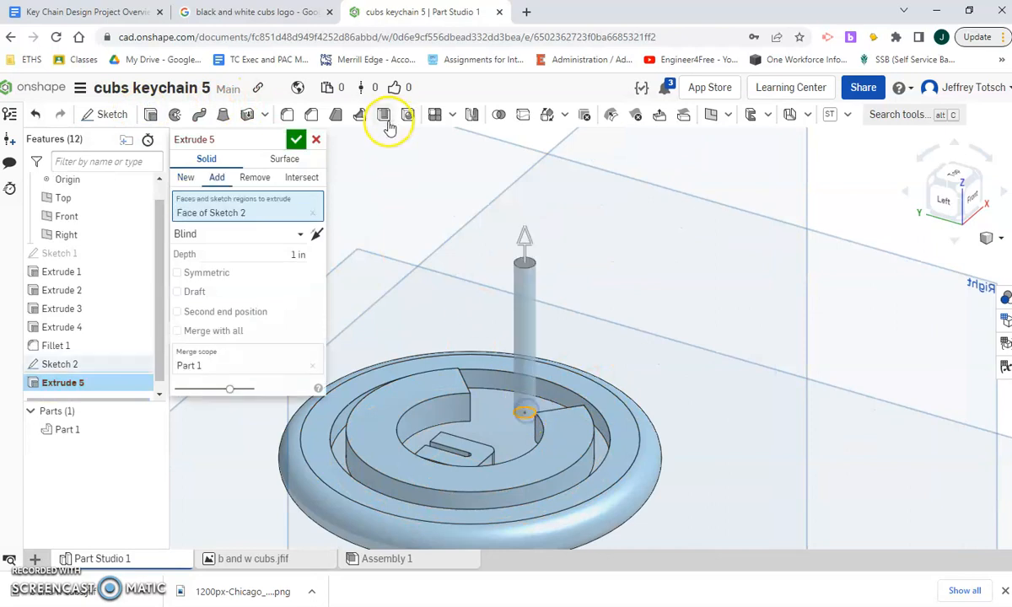
{"action": "left_click", "coordinate": [261, 181]}
{"action": "left_click", "coordinate": [301, 236]}
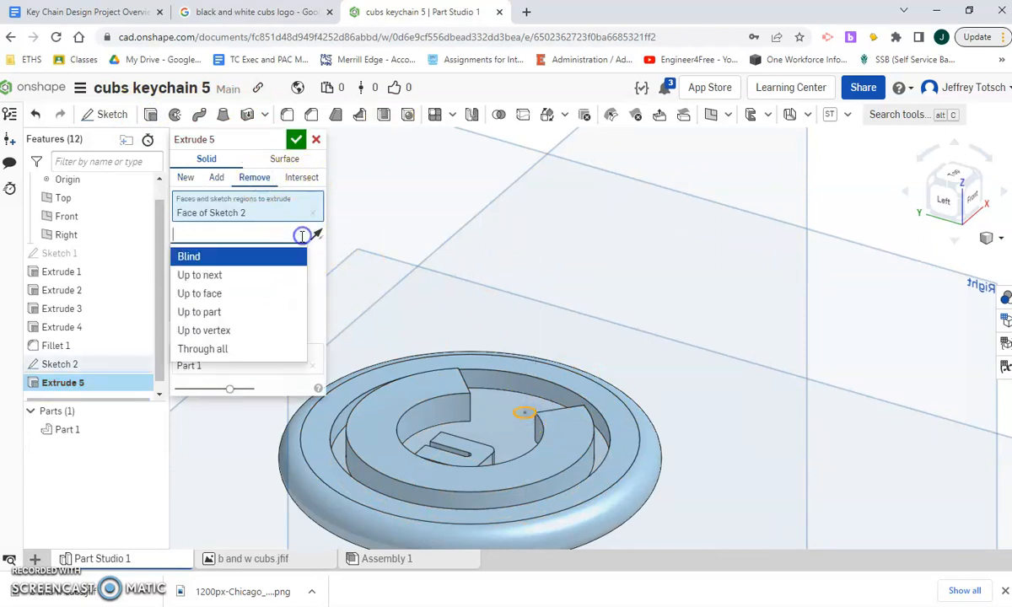
{"action": "left_click", "coordinate": [226, 349]}
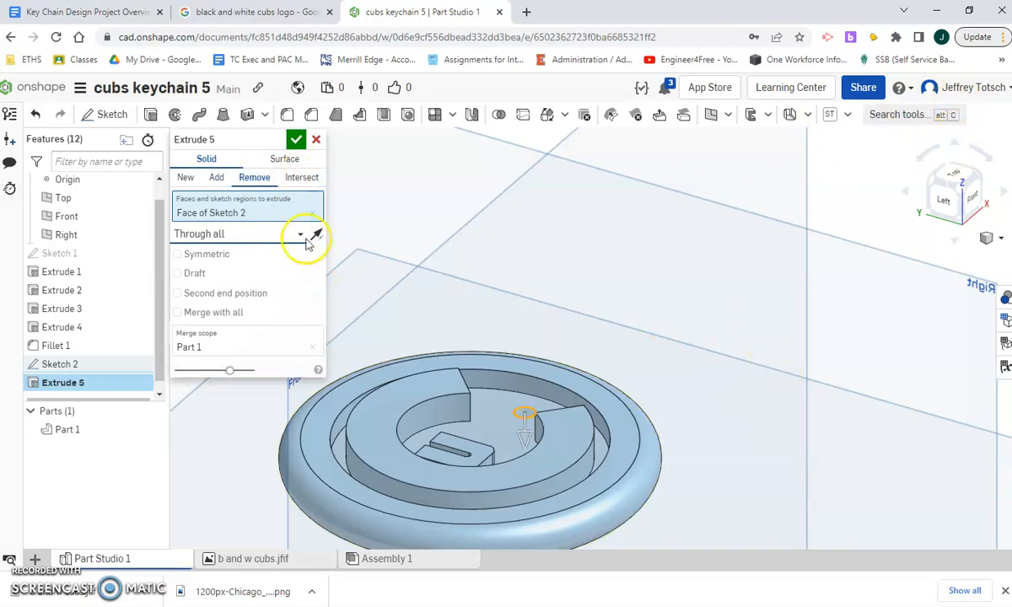
{"action": "left_click", "coordinate": [296, 140]}
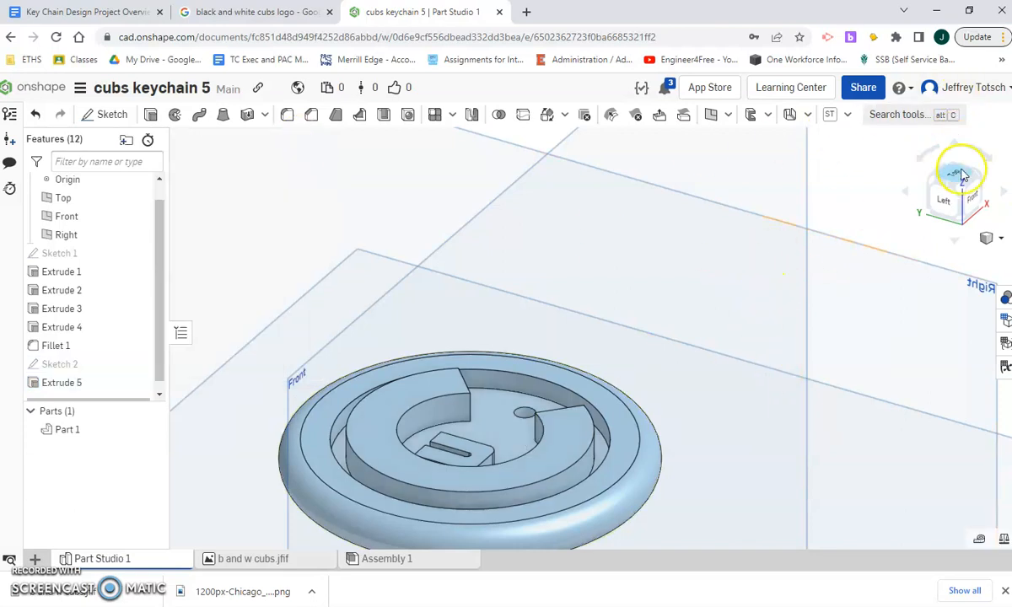
Chamfer the outer top edge of the raised C with an equal distance of 0.063 in.
{"action": "scroll", "coordinate": [823, 316], "scroll_direction": "down", "scroll_amount": 3}
{"action": "scroll", "coordinate": [652, 349], "scroll_direction": "up", "scroll_amount": 1}
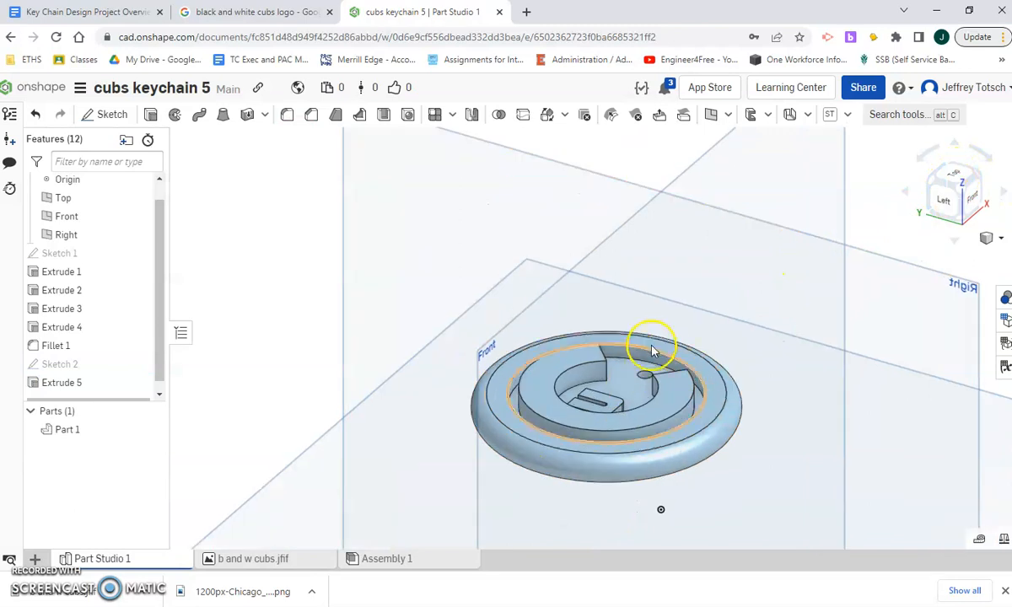
{"action": "left_click", "coordinate": [309, 114]}
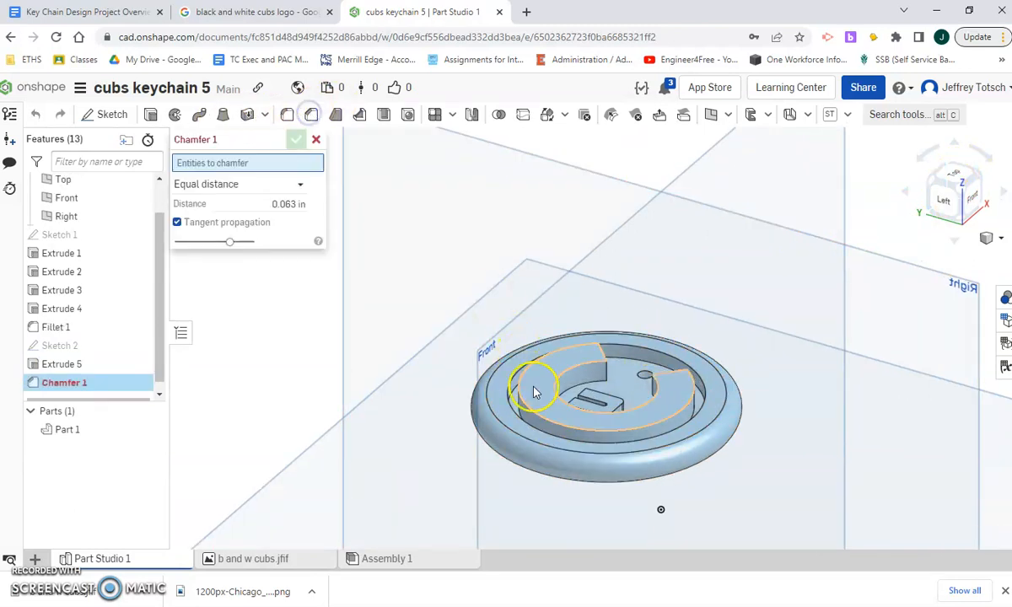
{"action": "left_click", "coordinate": [525, 403]}
{"action": "scroll", "coordinate": [599, 423], "scroll_direction": "up", "scroll_amount": 2}
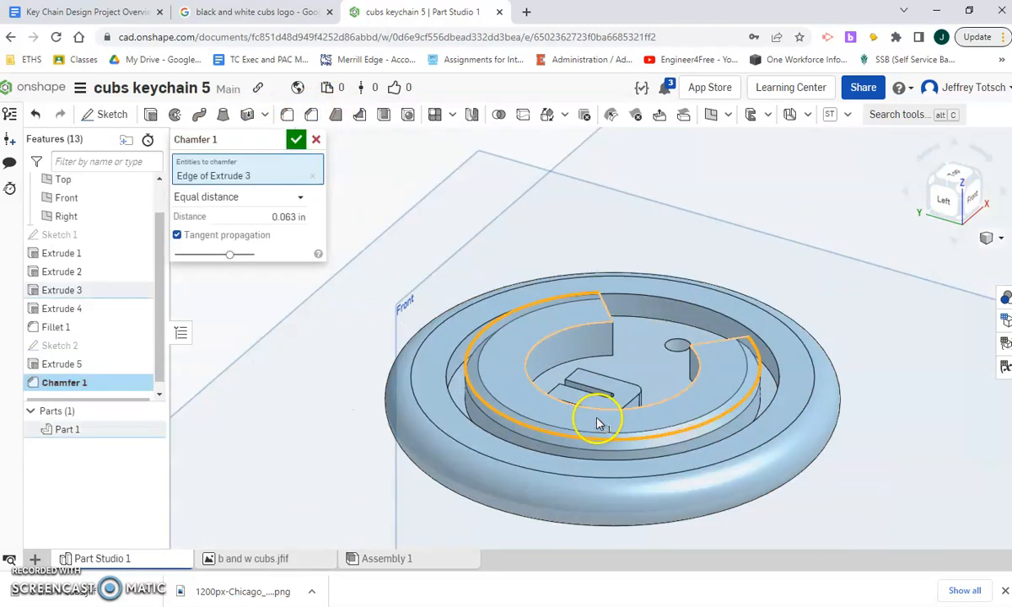
{"action": "left_click", "coordinate": [297, 141]}
{"action": "scroll", "coordinate": [750, 474], "scroll_direction": "up", "scroll_amount": 3}
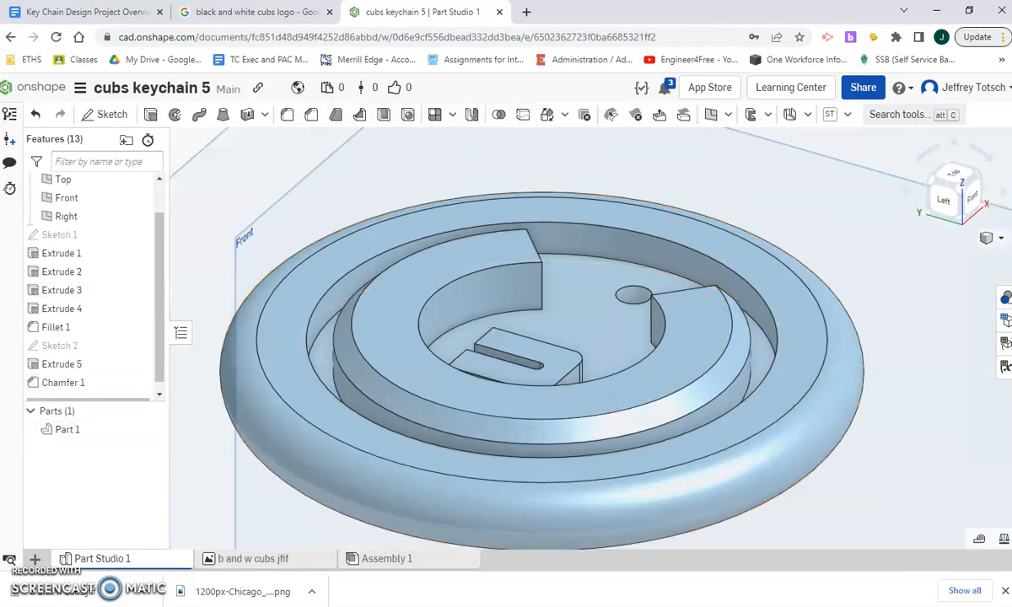
{"action": "left_click", "coordinate": [962, 195]}
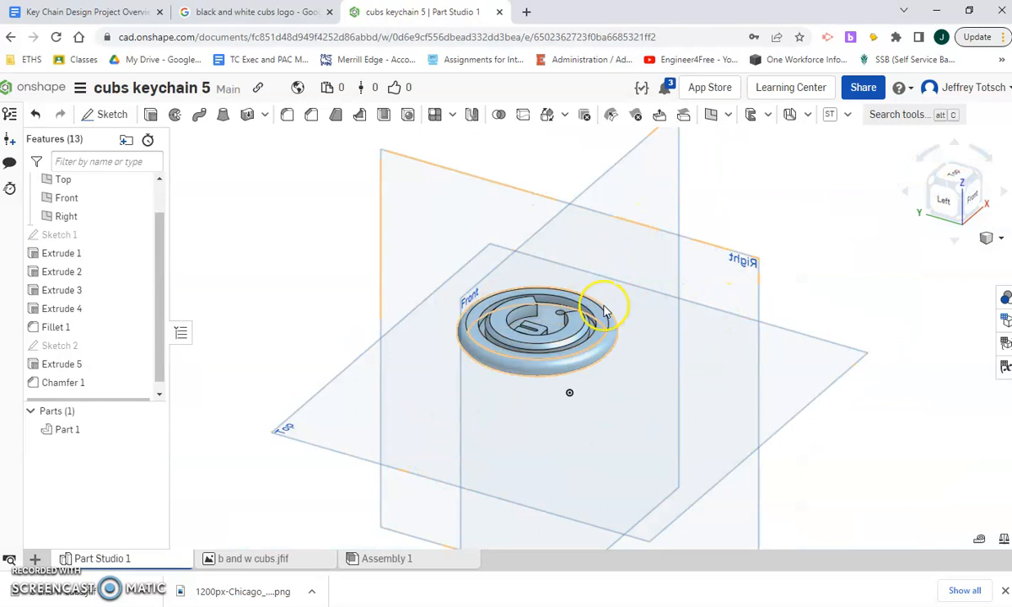
{"action": "scroll", "coordinate": [605, 335], "scroll_direction": "up", "scroll_amount": 3}
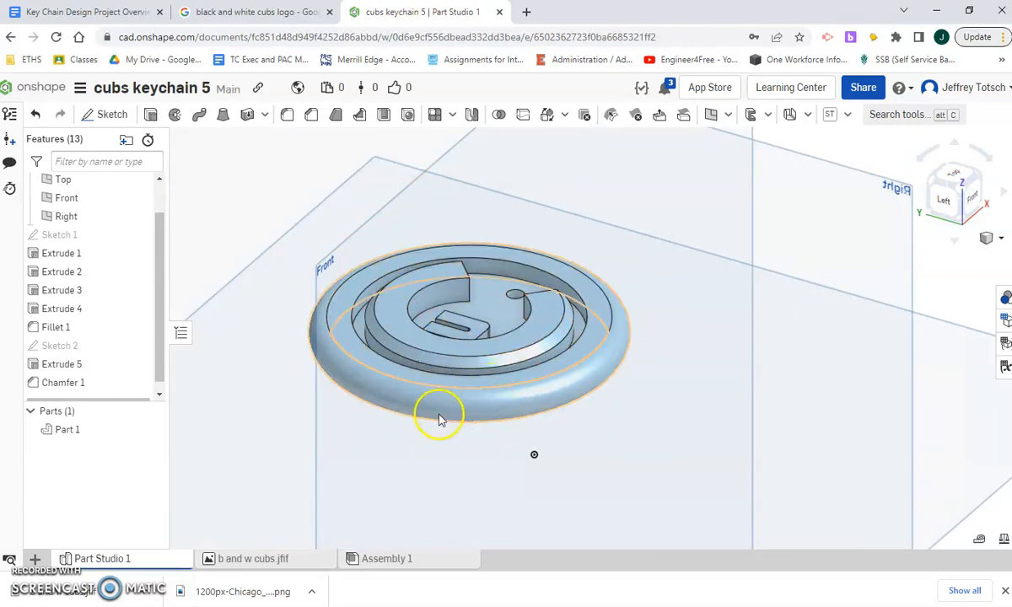
{"action": "mouse_move", "coordinate": [255, 562]}
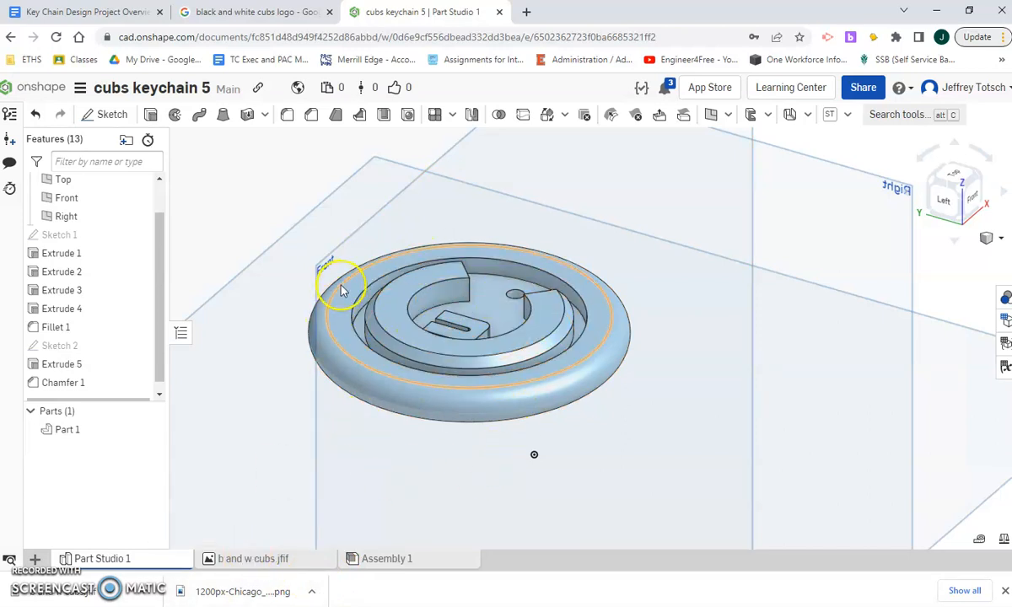
{"action": "scroll", "coordinate": [426, 282], "scroll_direction": "up", "scroll_amount": 2}
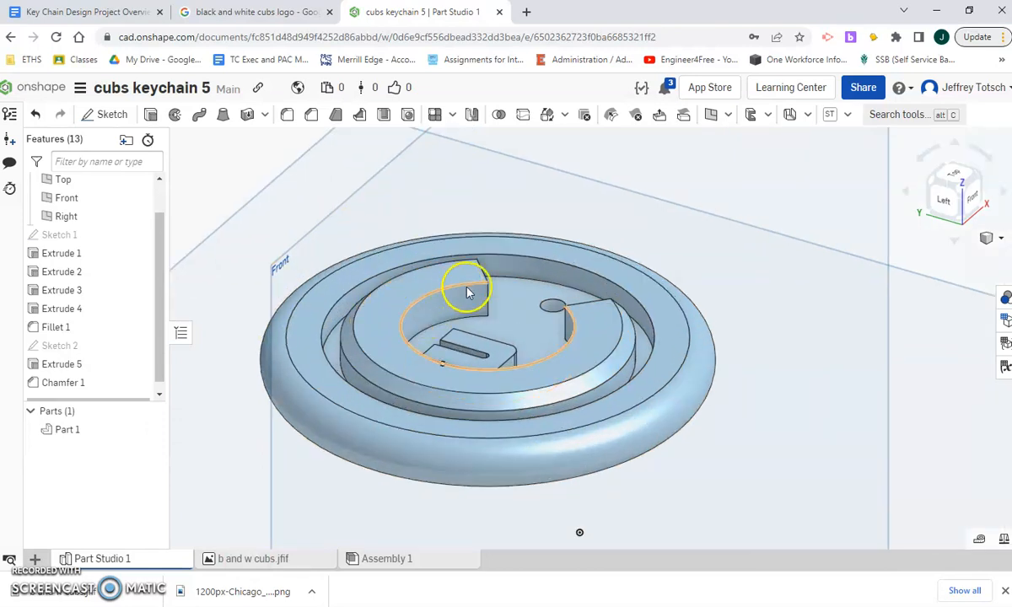